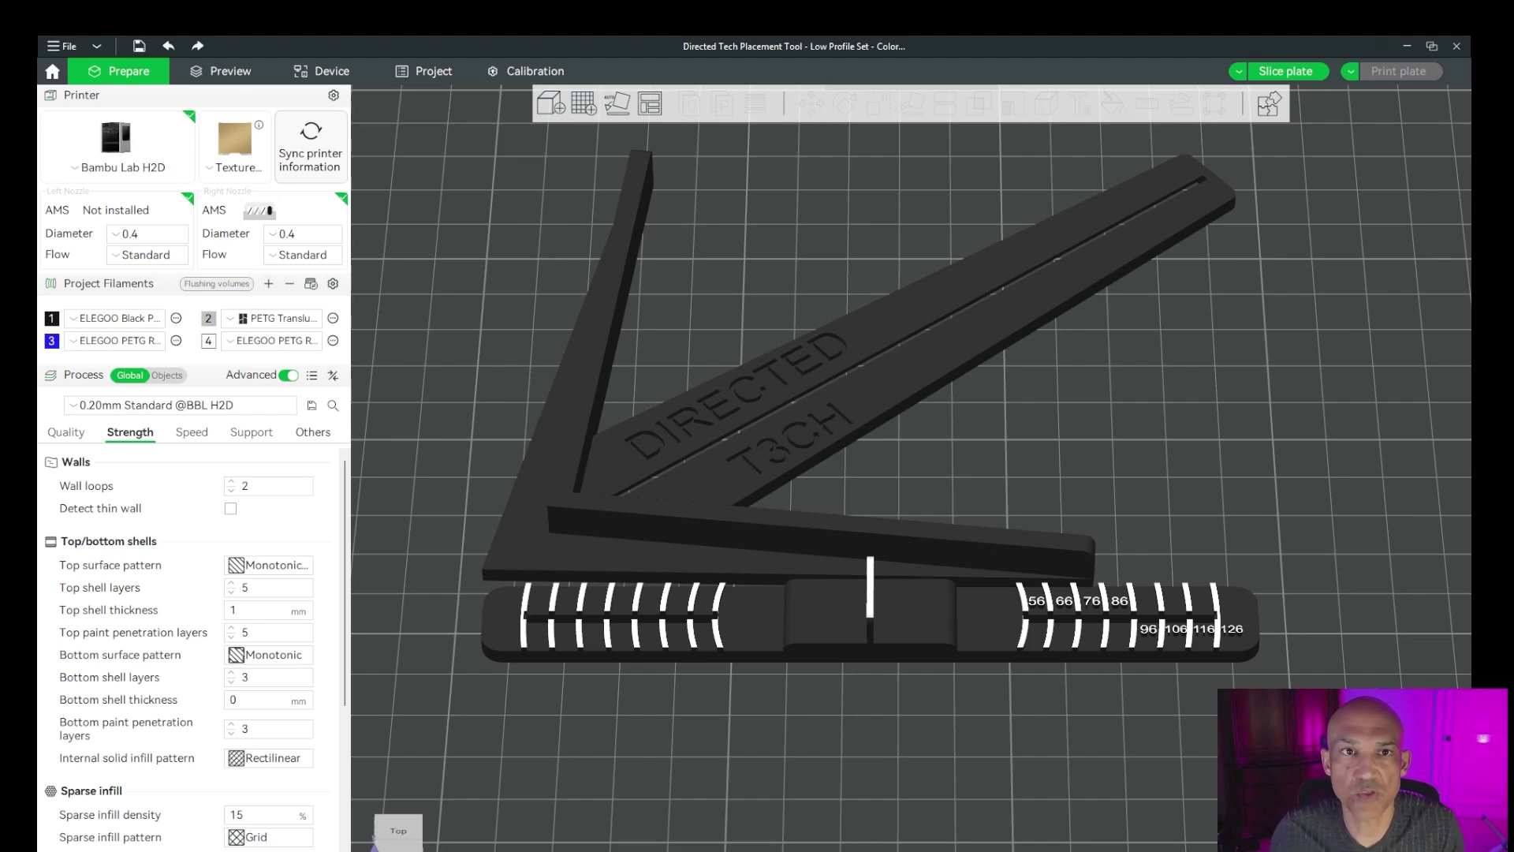
Slice the placement tool plate for the P1S: 1h3m, 27.98 g filament, 3 filament changes.
left_click(1286, 71)
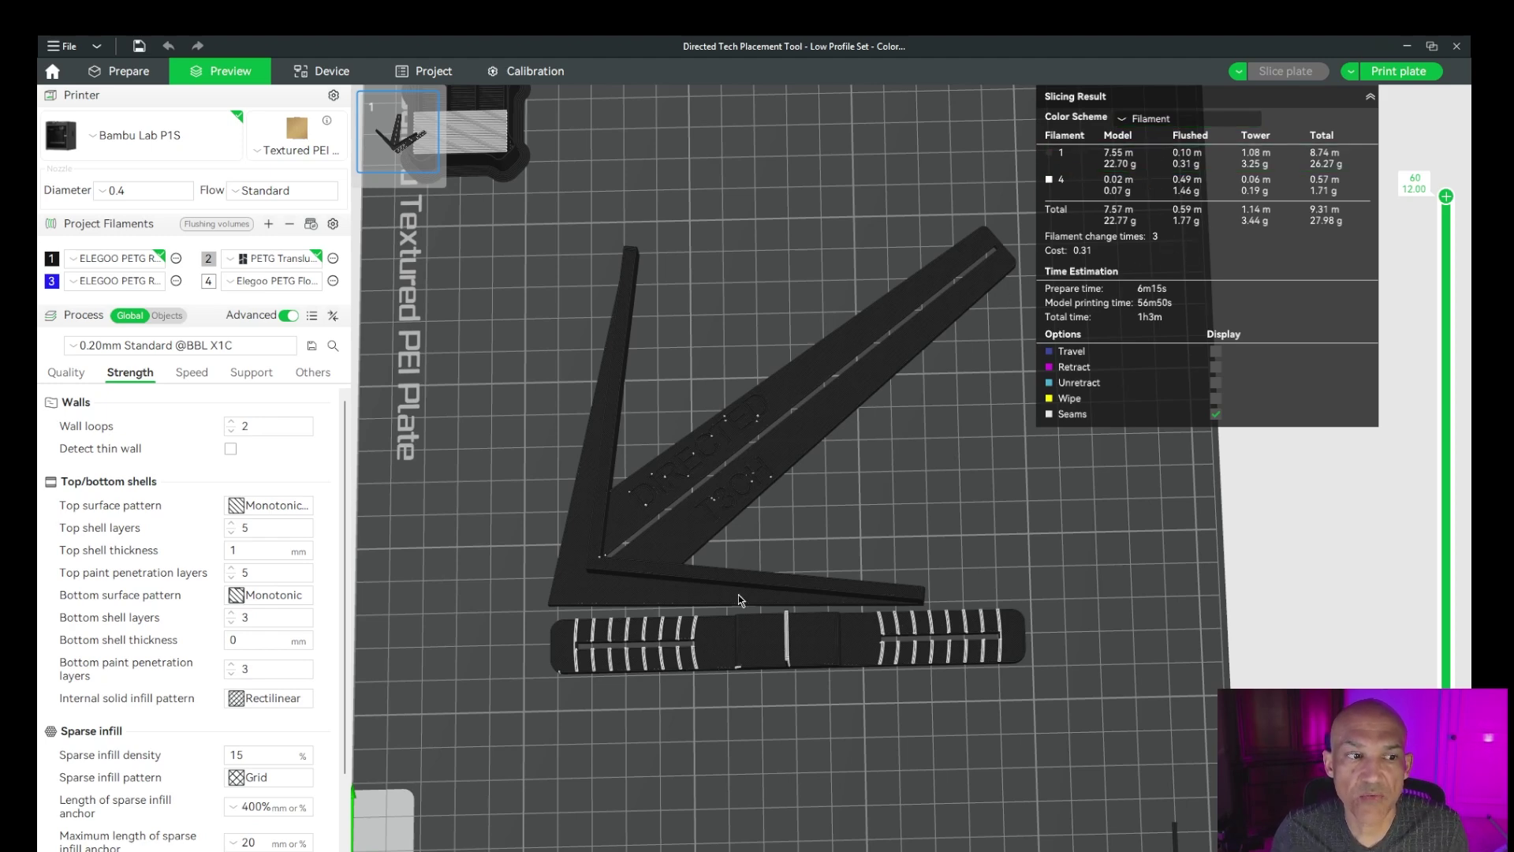
scroll(788, 568, "down", 5)
left_click_drag(867, 473, 903, 518)
scroll(895, 505, "up", 3)
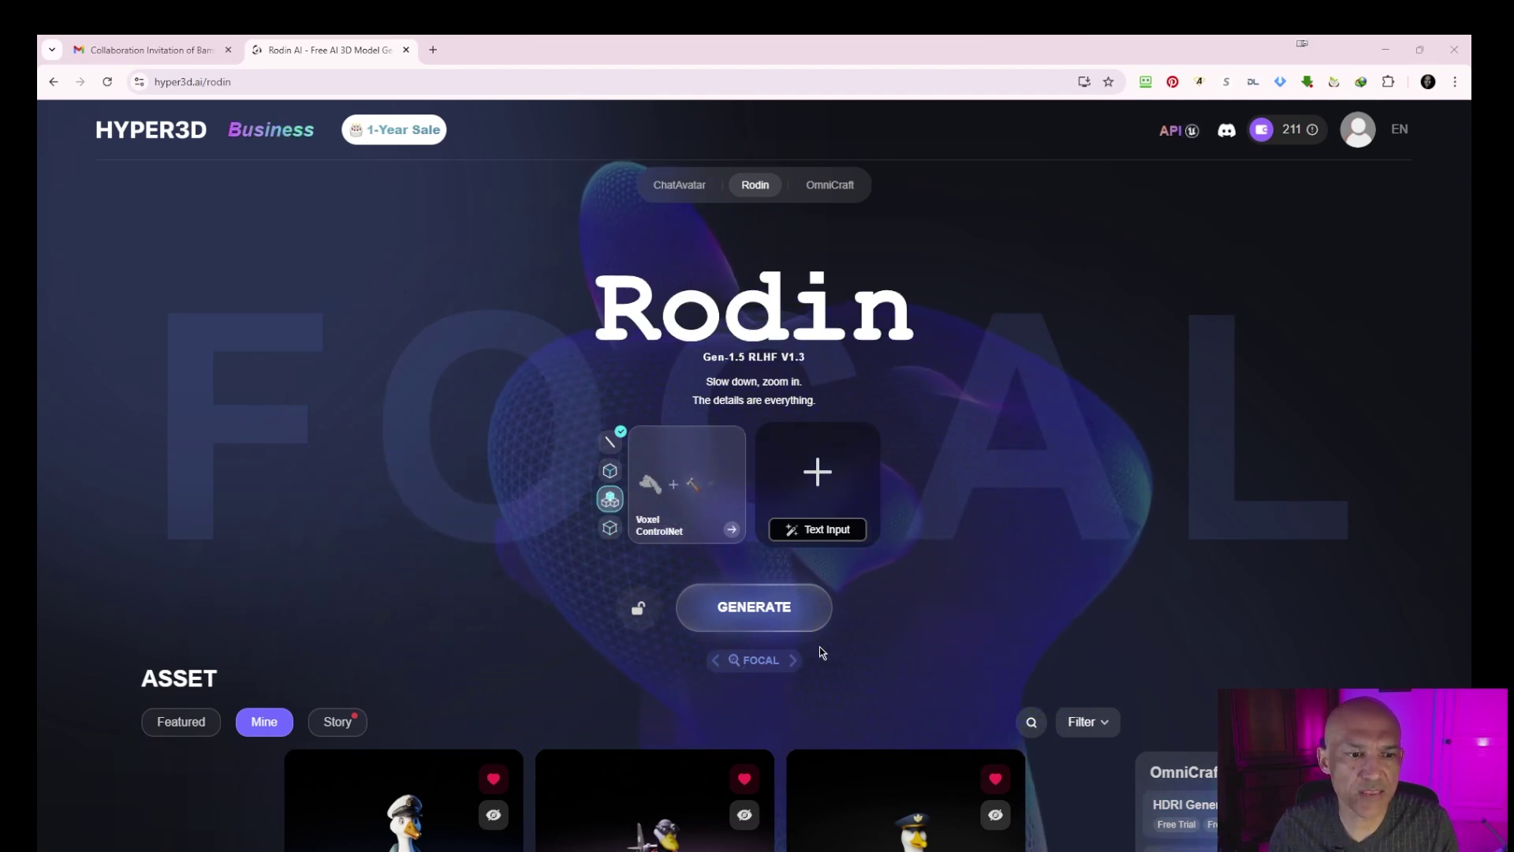
scroll(920, 612, "down", 3)
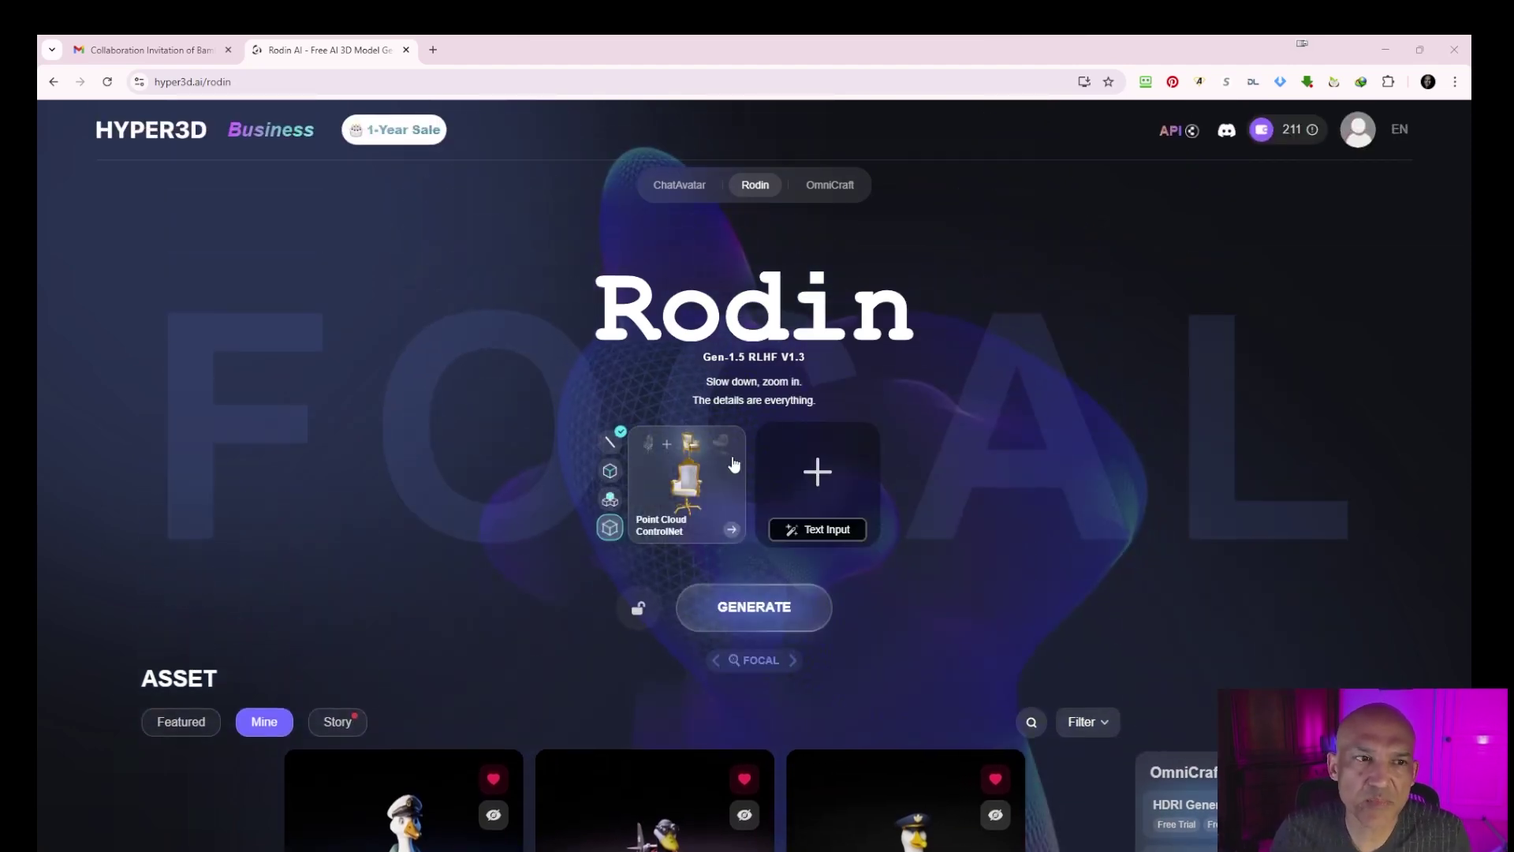
mouse_move(757, 466)
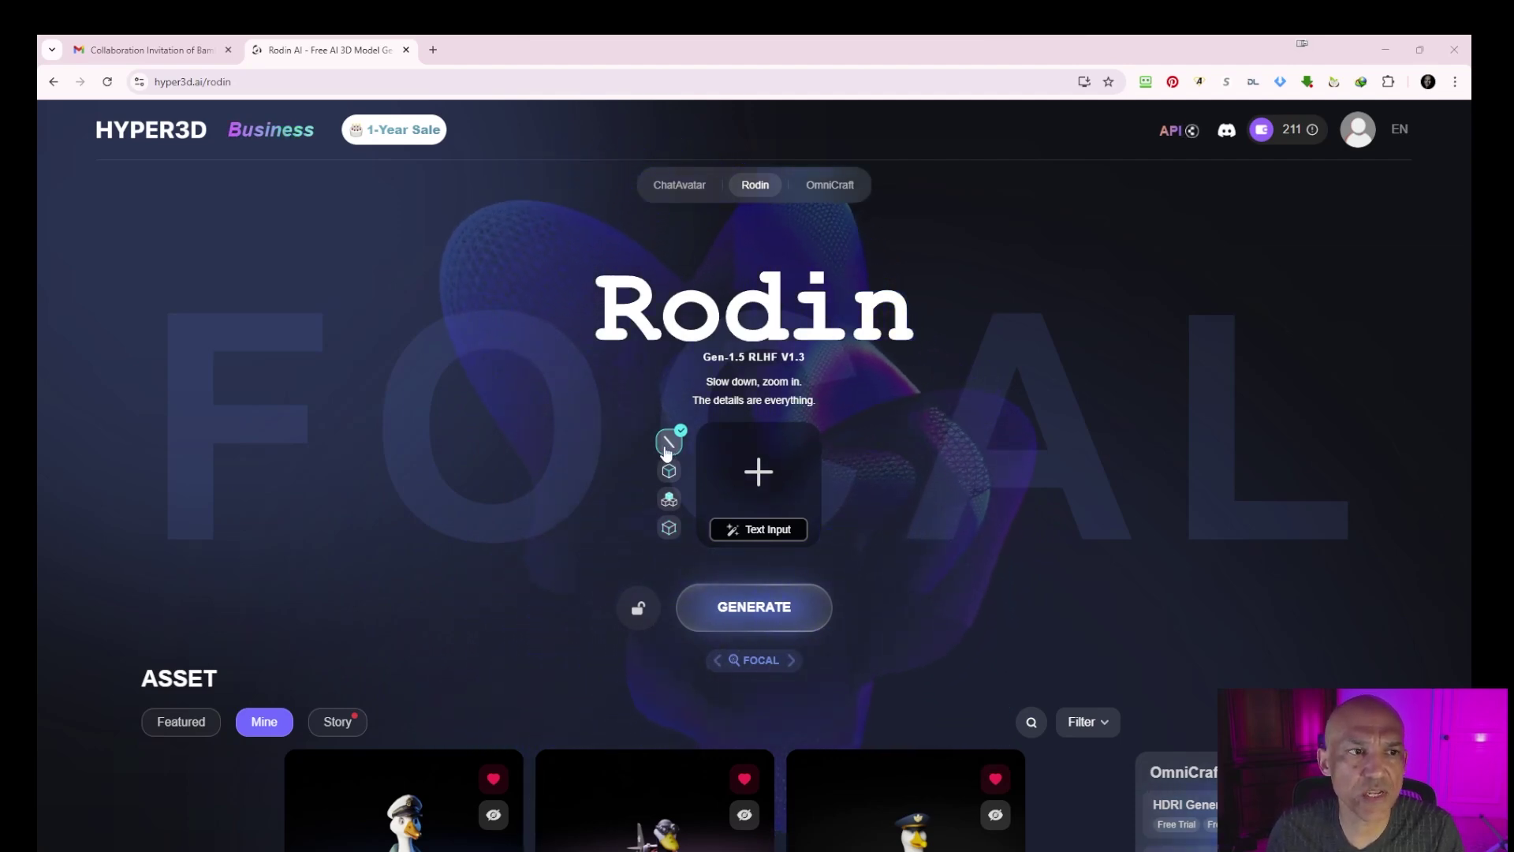
mouse_move(641, 475)
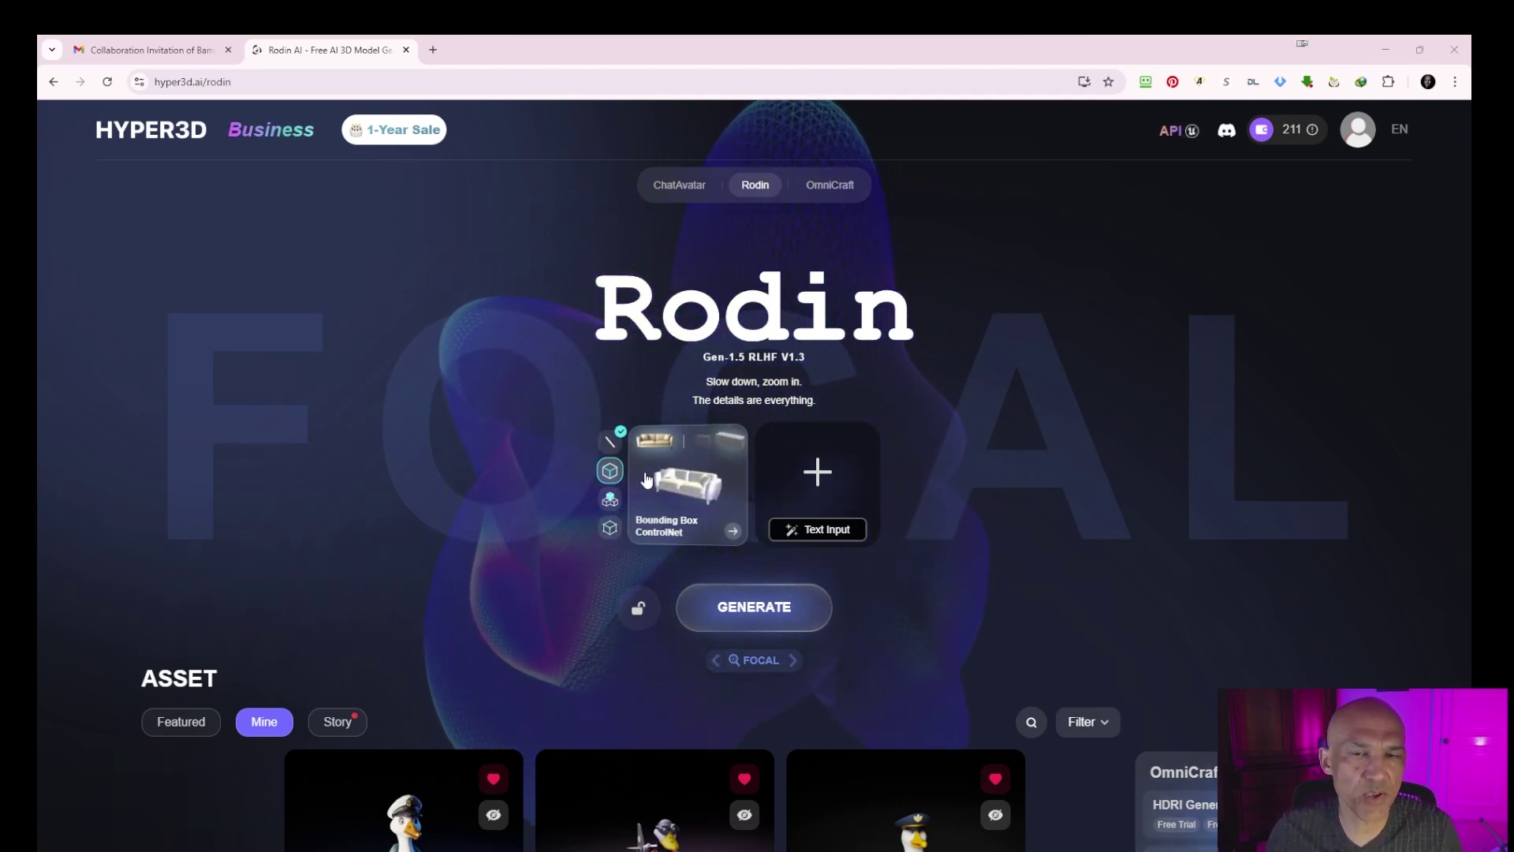
left_click(610, 500)
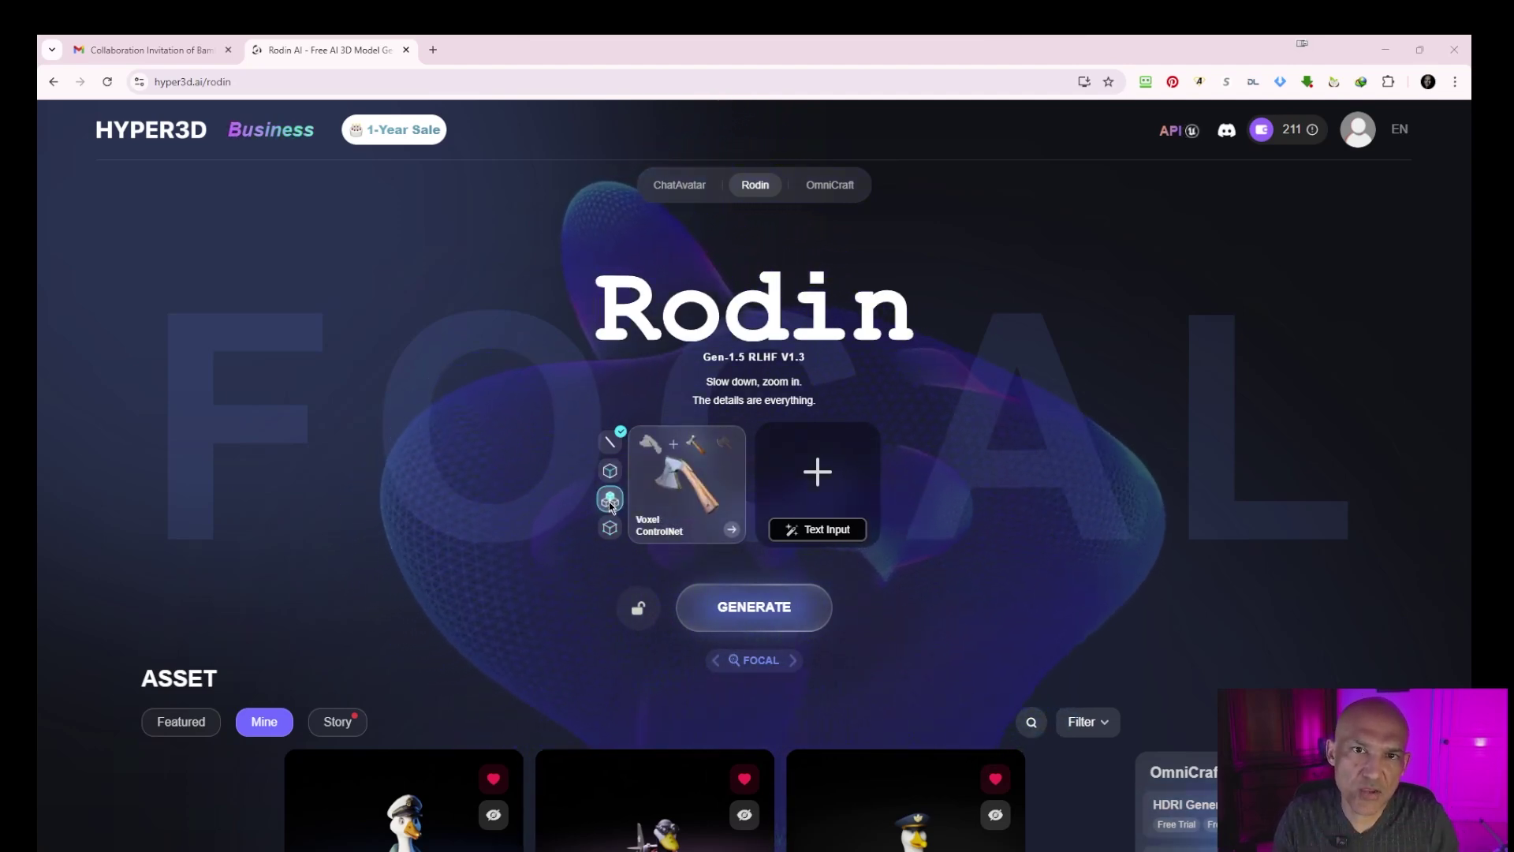
left_click(609, 527)
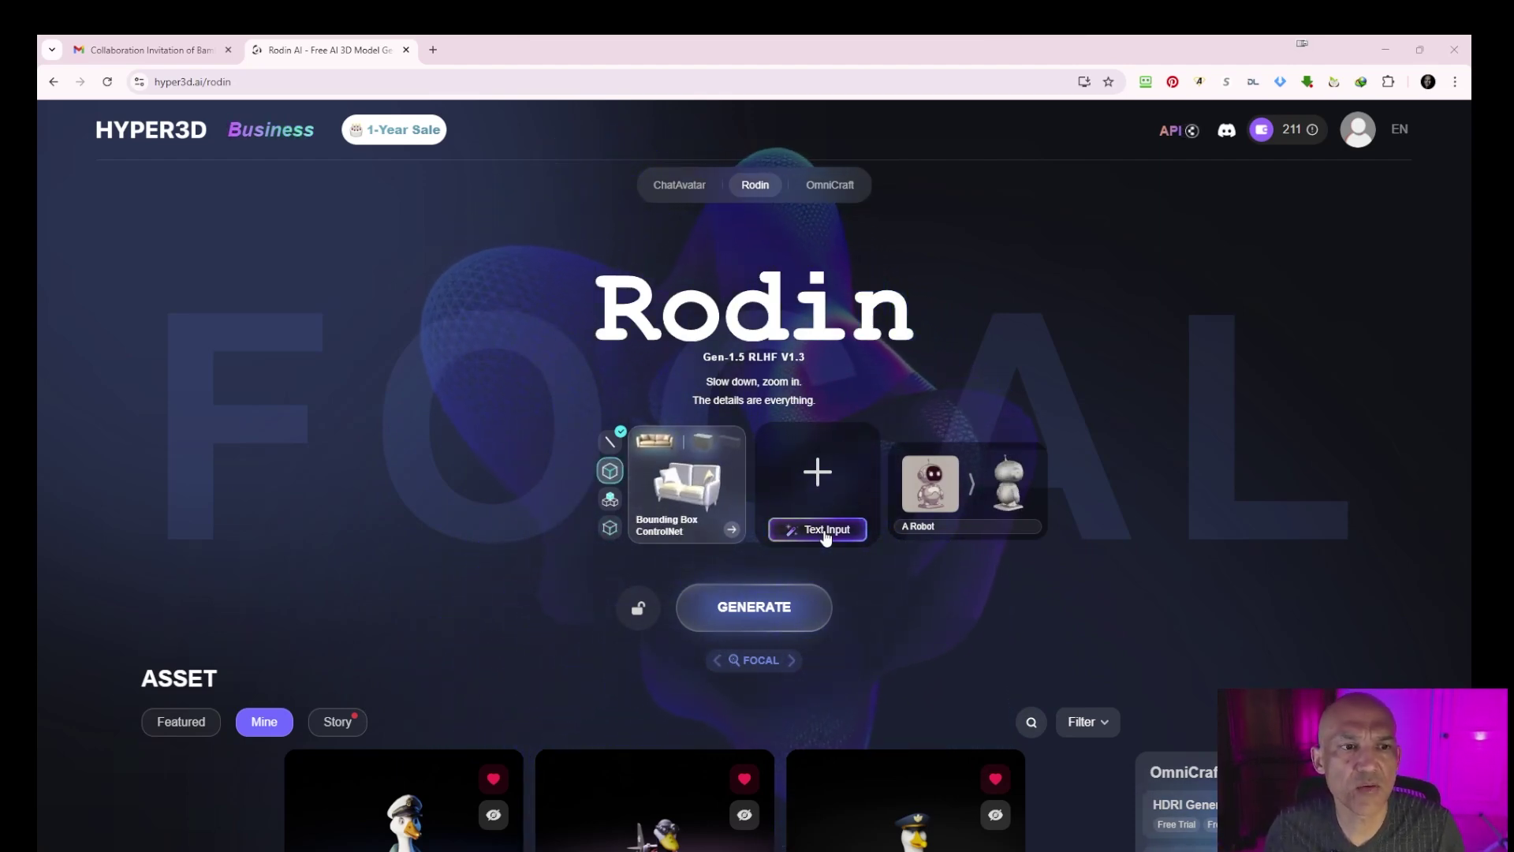
mouse_move(815, 474)
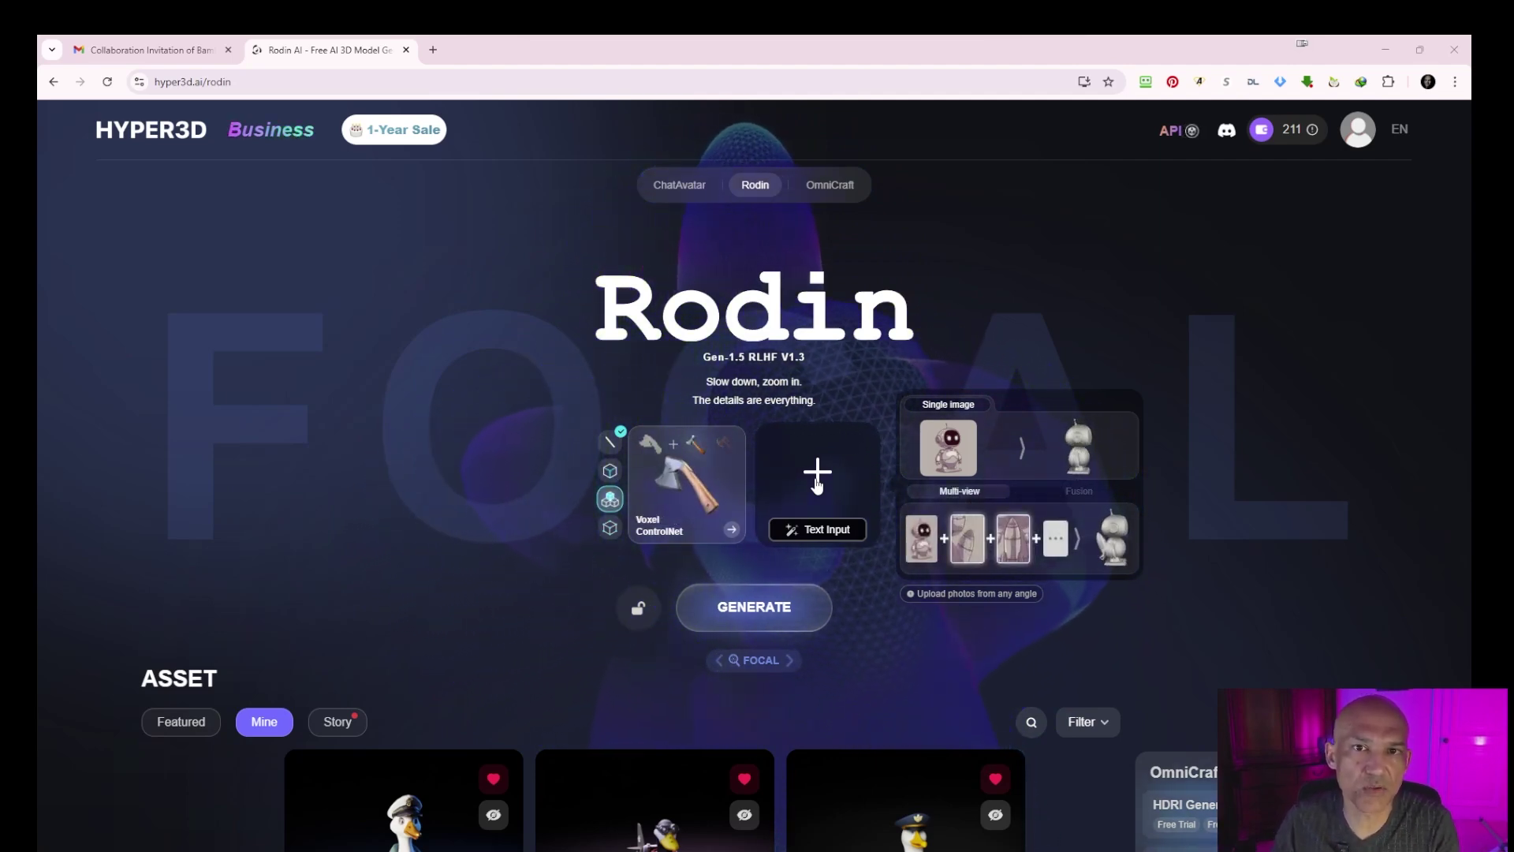
Upload five P-3 airplane photos to Rodin and generate a Multiview model from them.
scroll(817, 484, "down", 5)
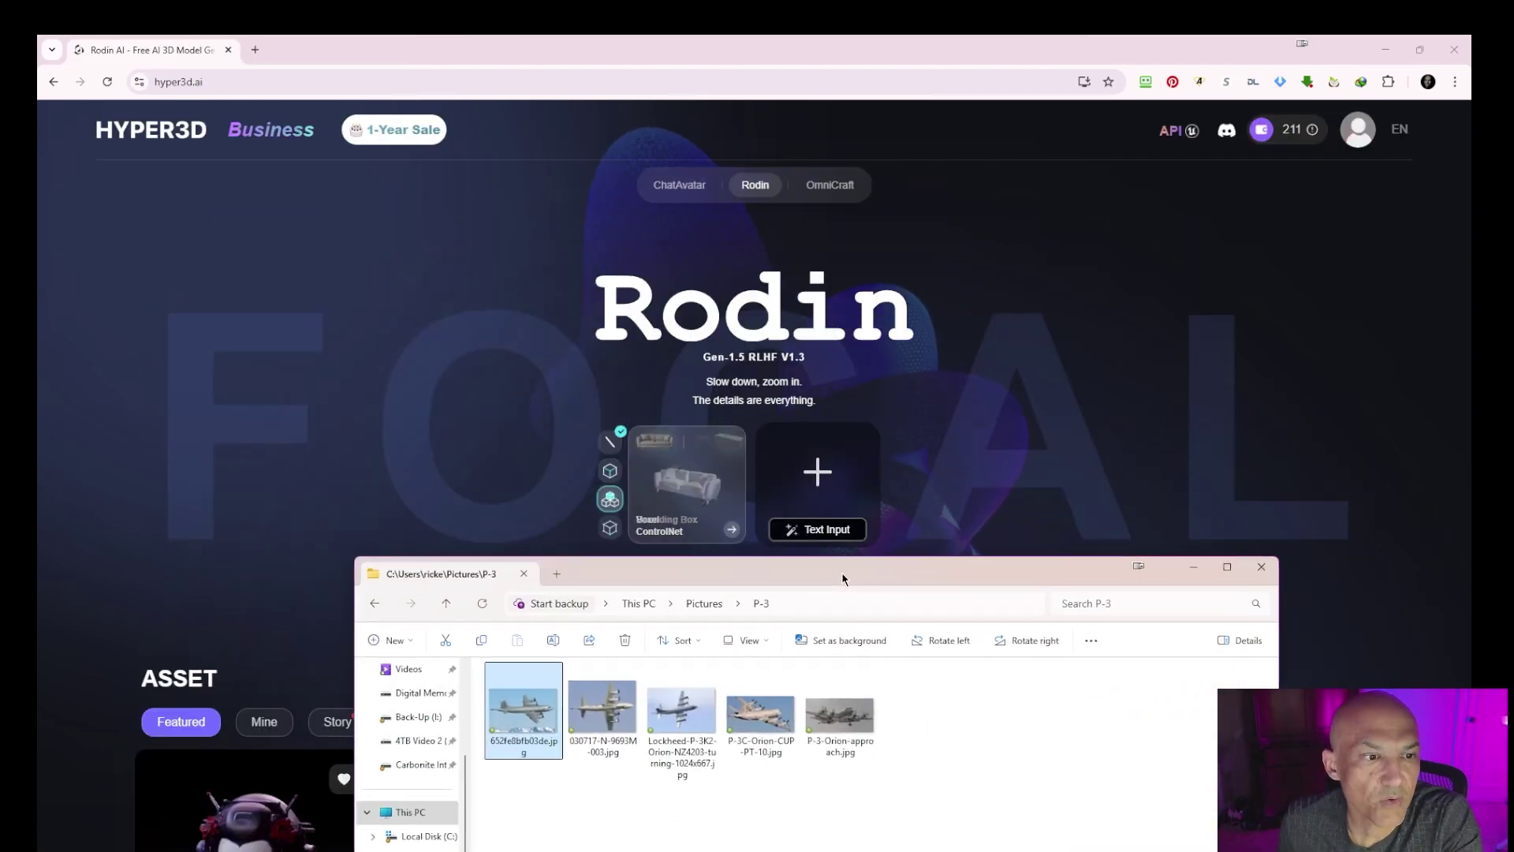
left_click_drag(841, 571, 901, 584)
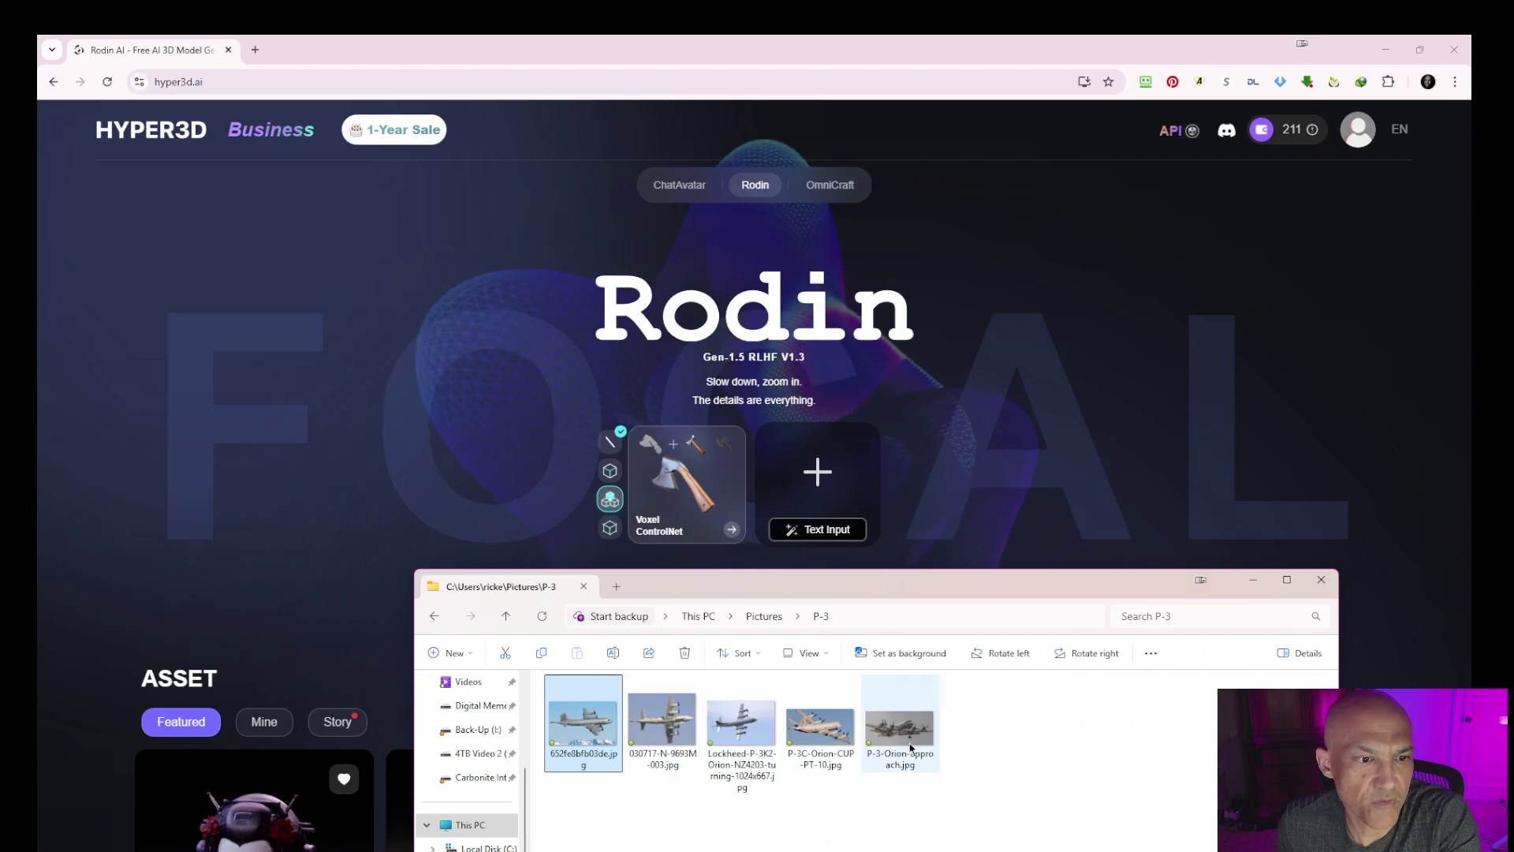
left_click_drag(630, 744, 822, 489)
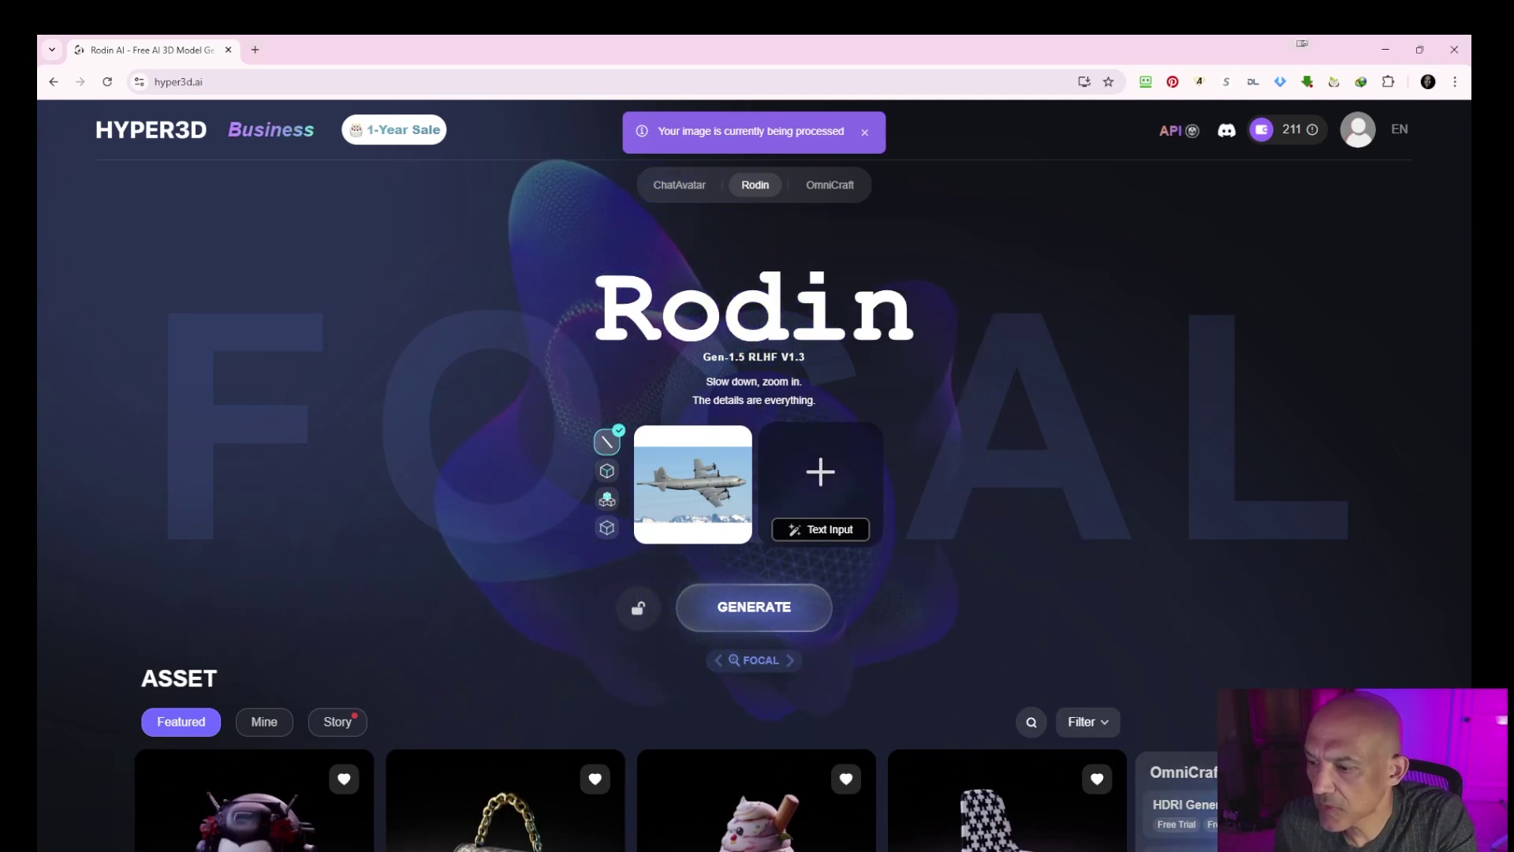
left_click_drag(1228, 602, 938, 505)
left_click_drag(1467, 512, 945, 474)
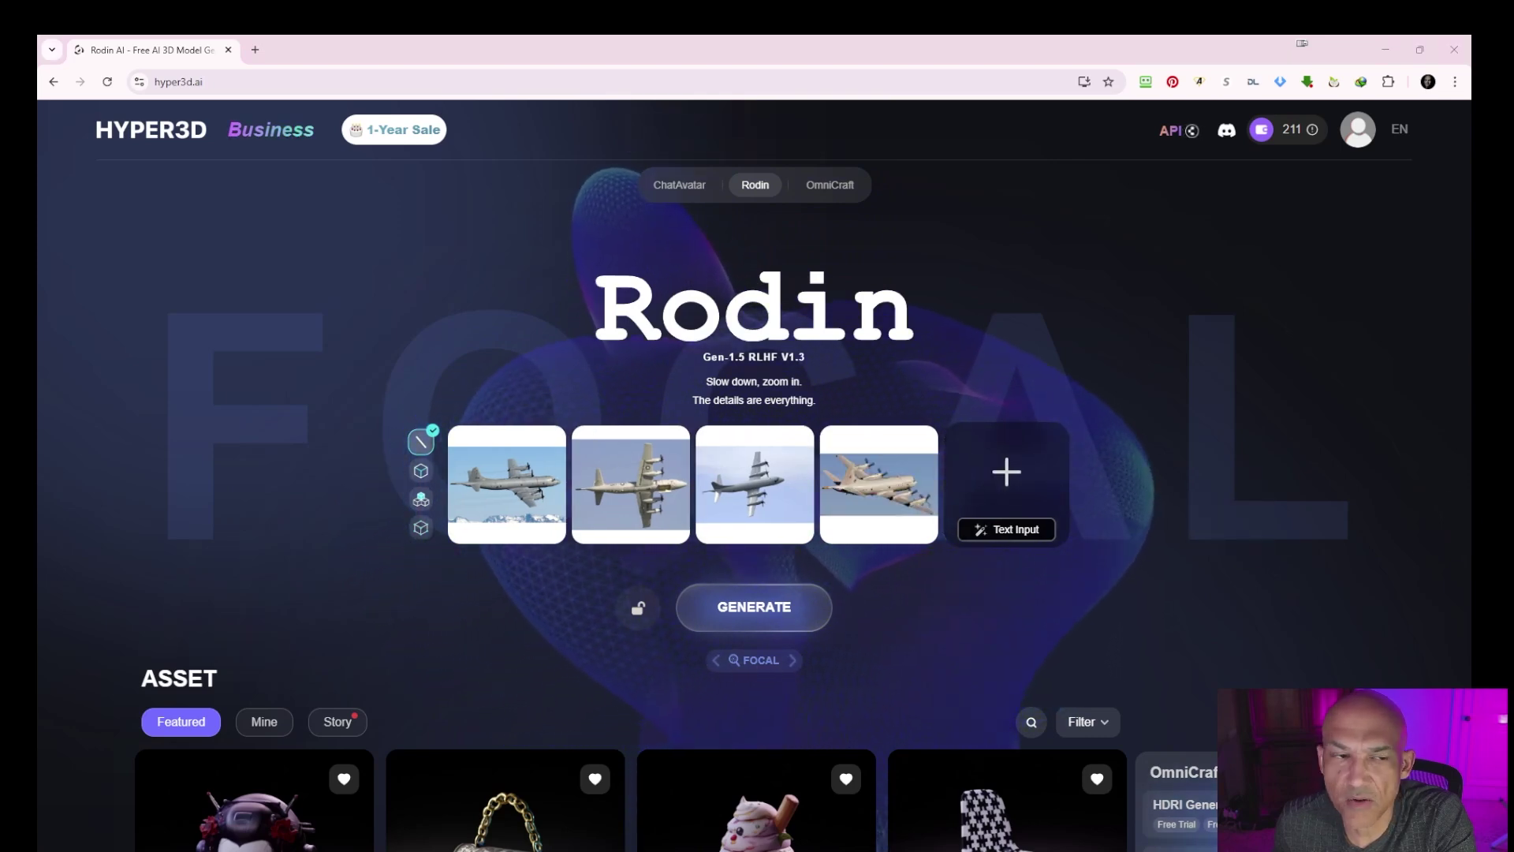
left_click_drag(1467, 513, 1066, 524)
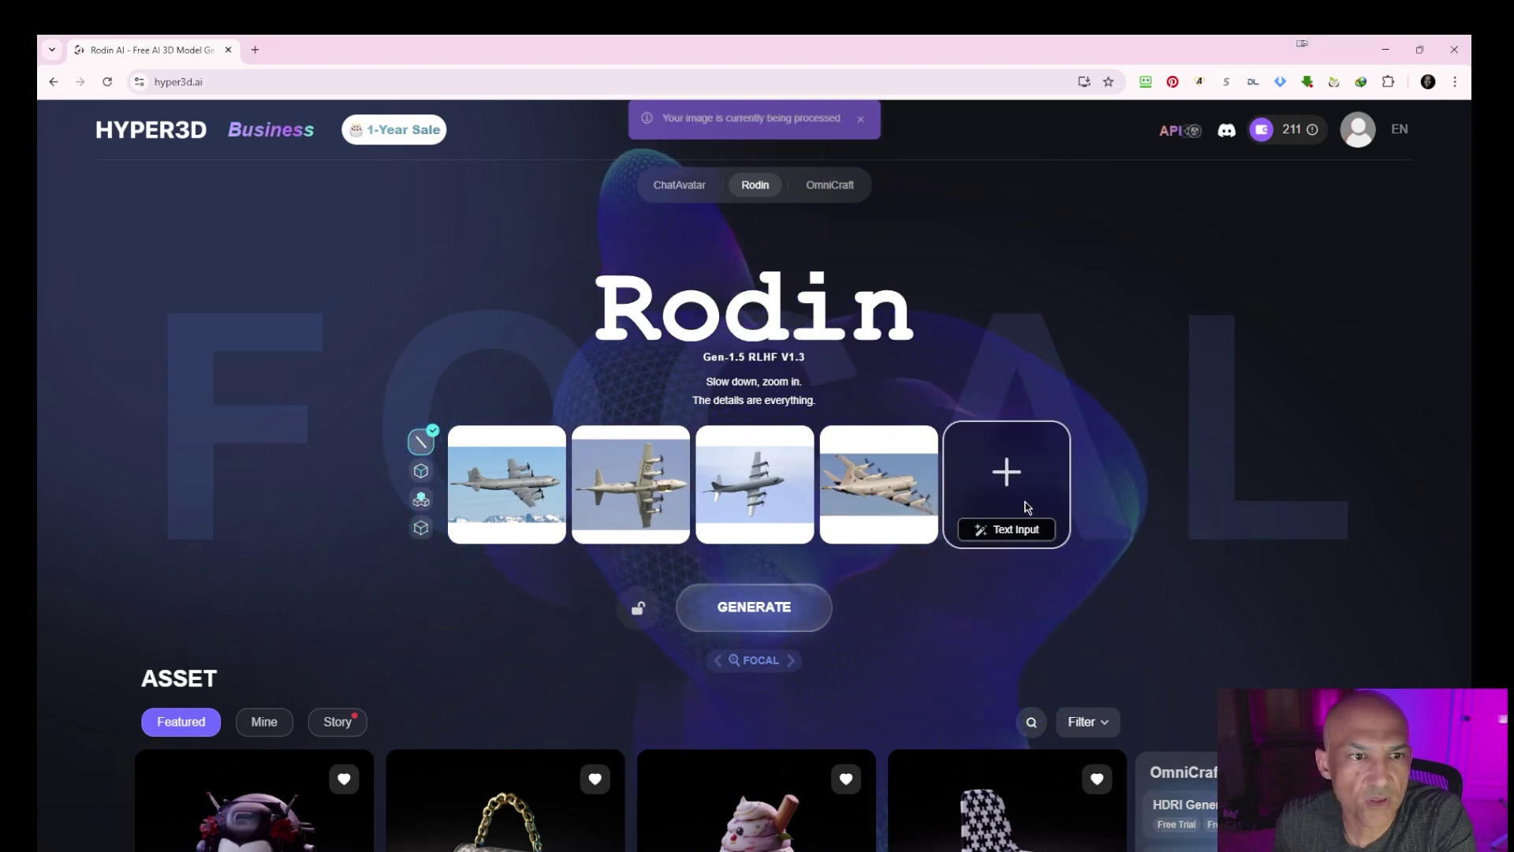
left_click(763, 629)
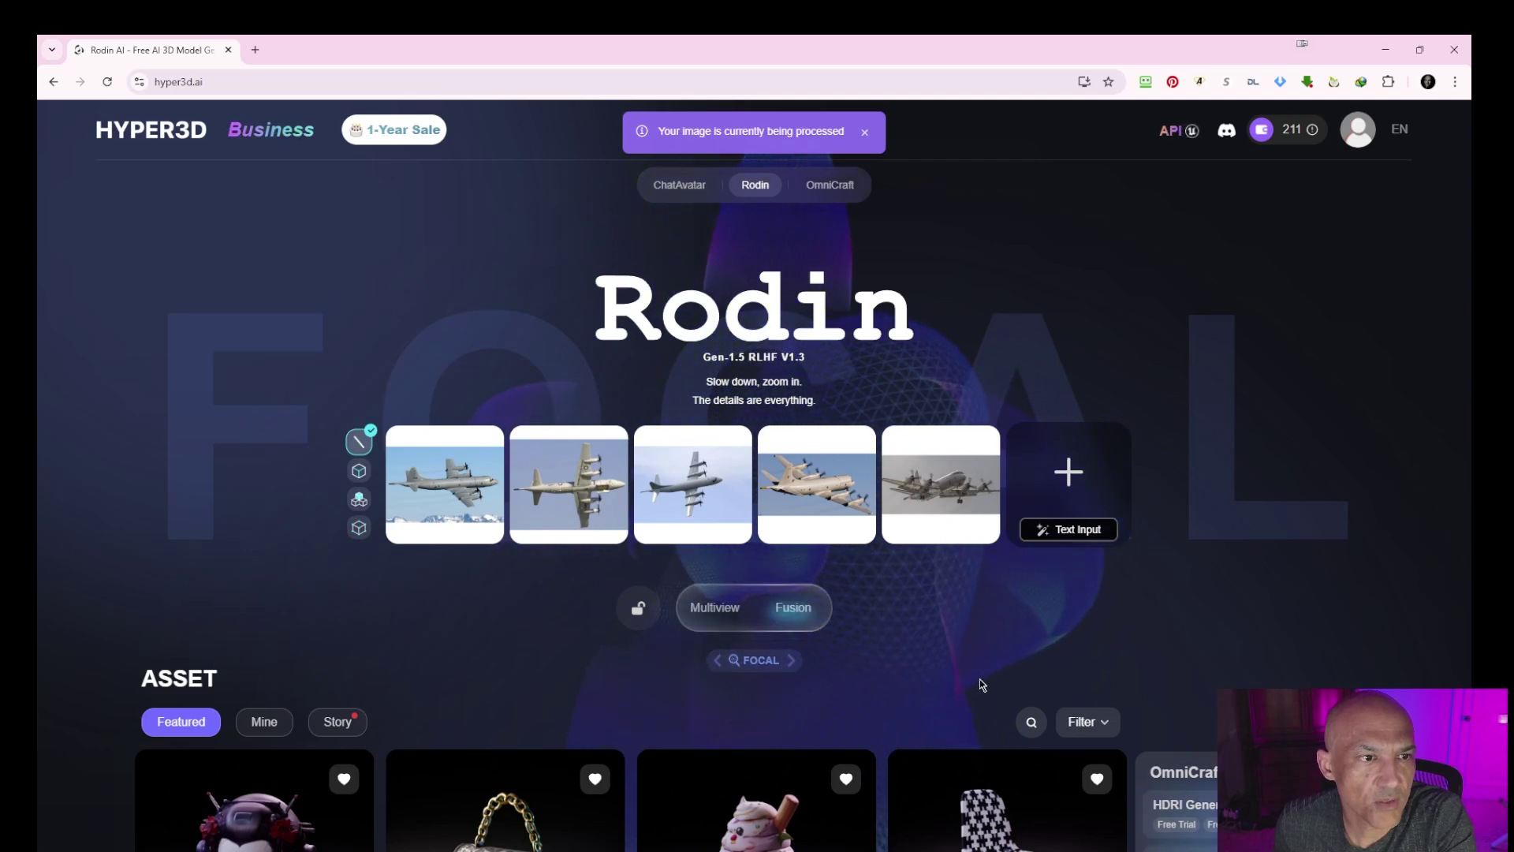
left_click(708, 620)
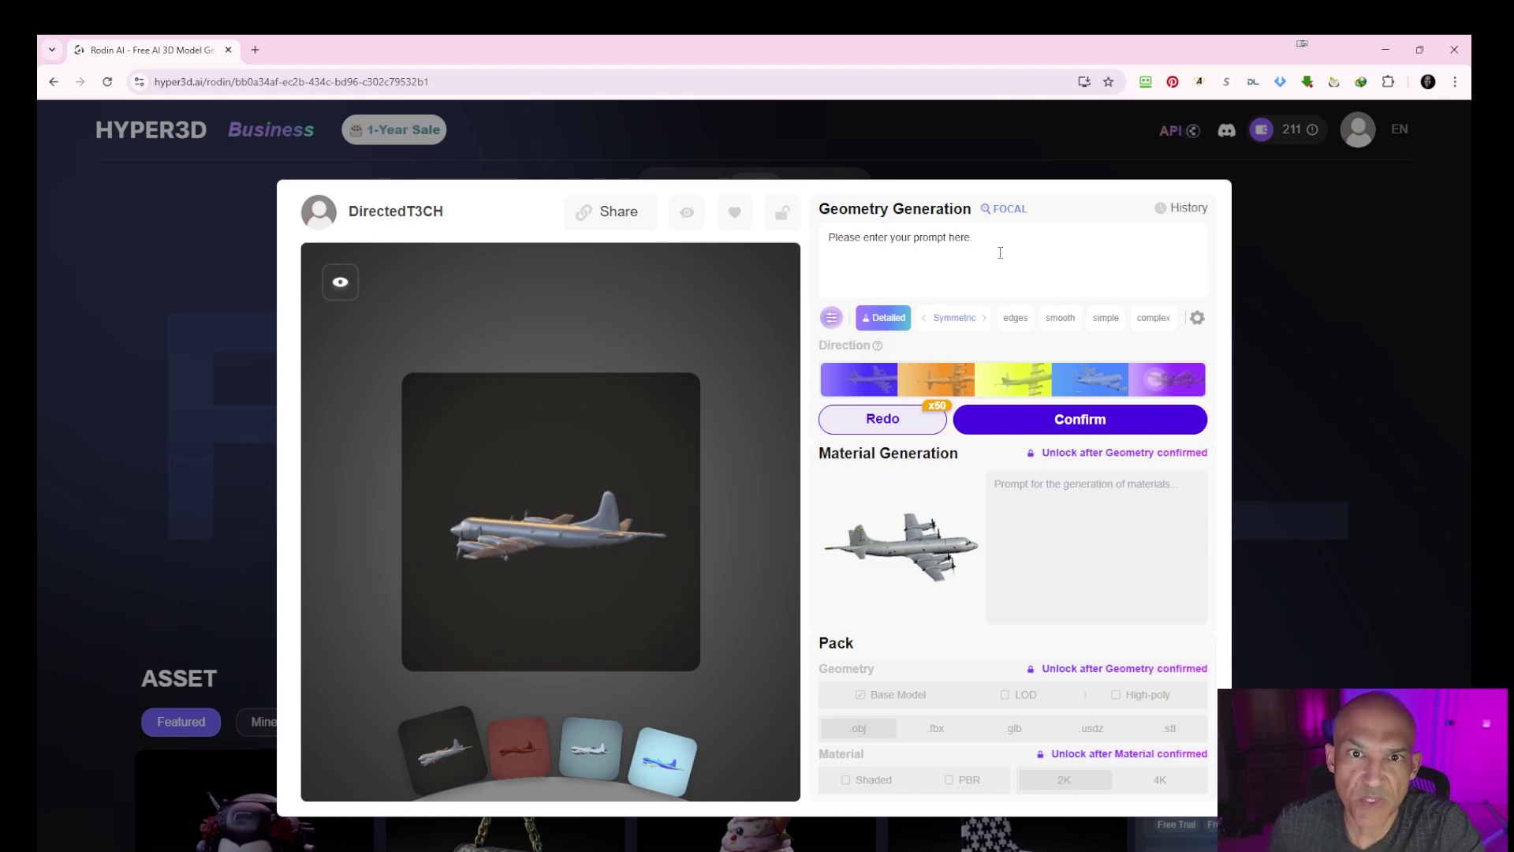
Redo the airplane geometry draft and get the new PRO Mode 120000-face preview.
left_click(882, 420)
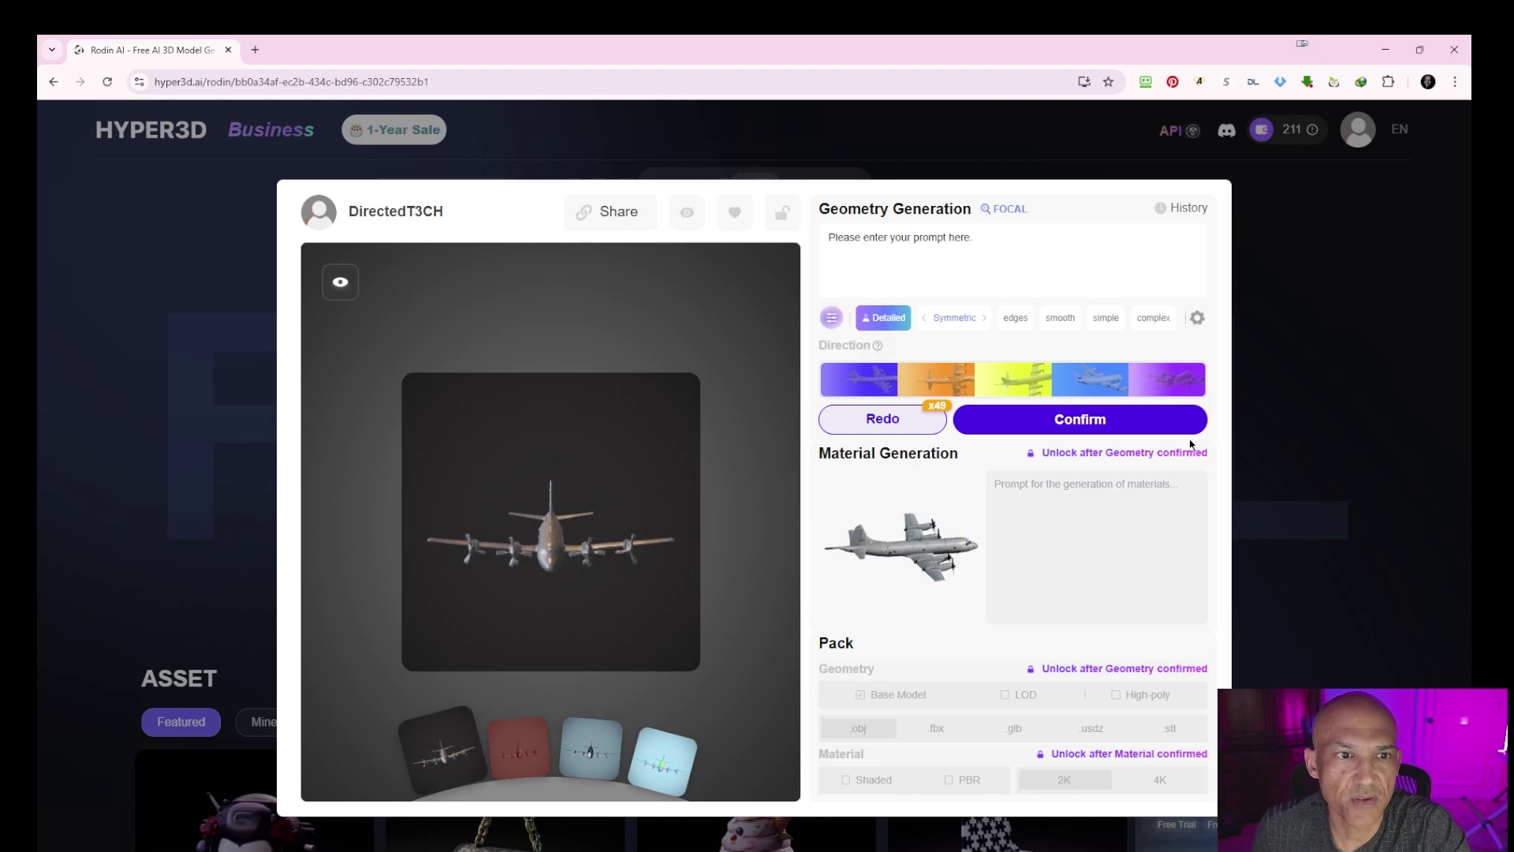
mouse_move(1074, 424)
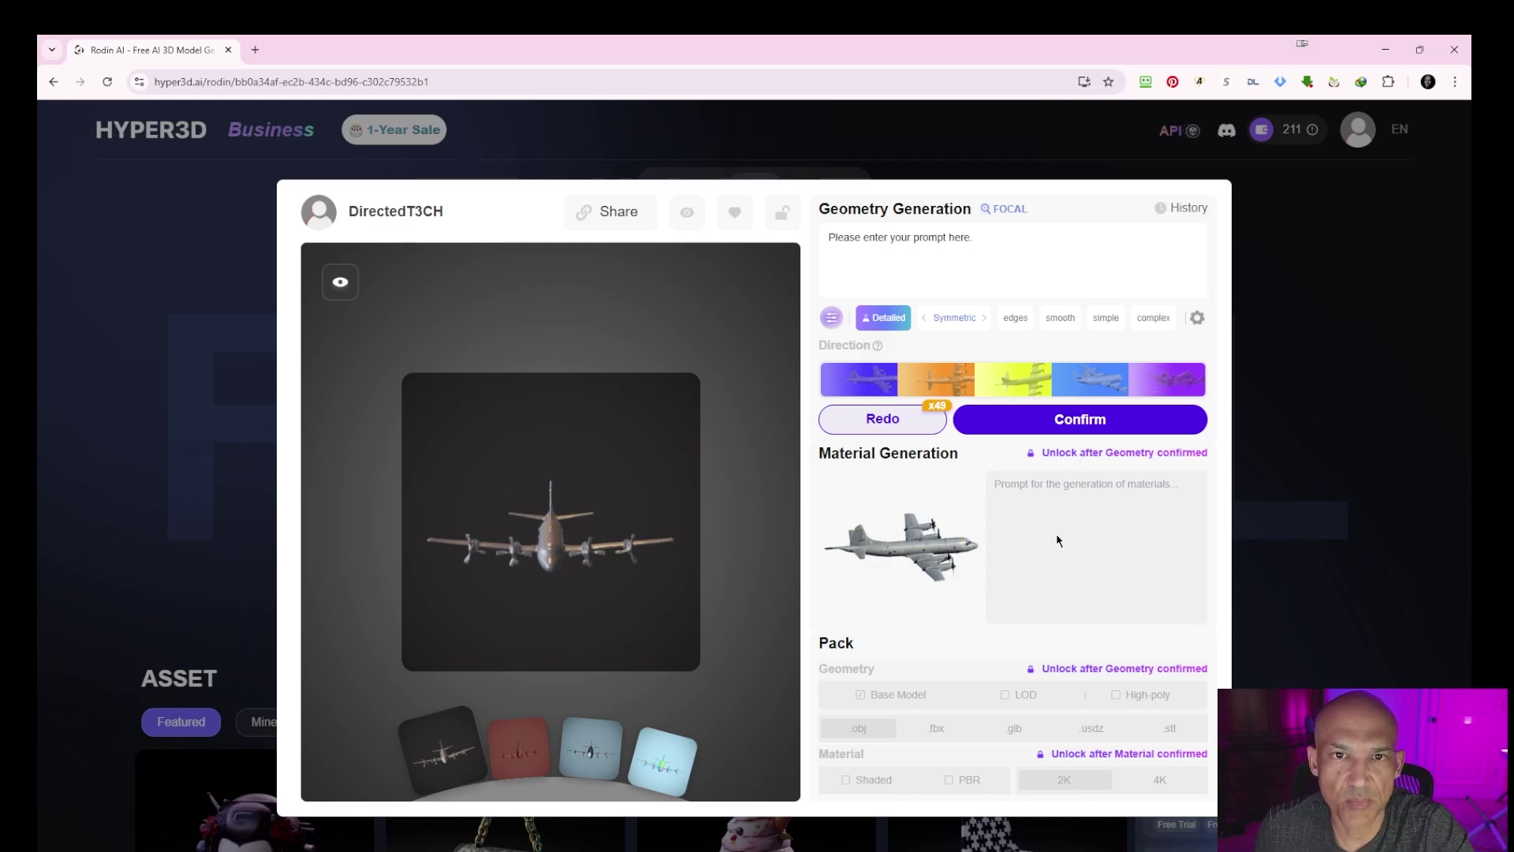
mouse_move(1118, 434)
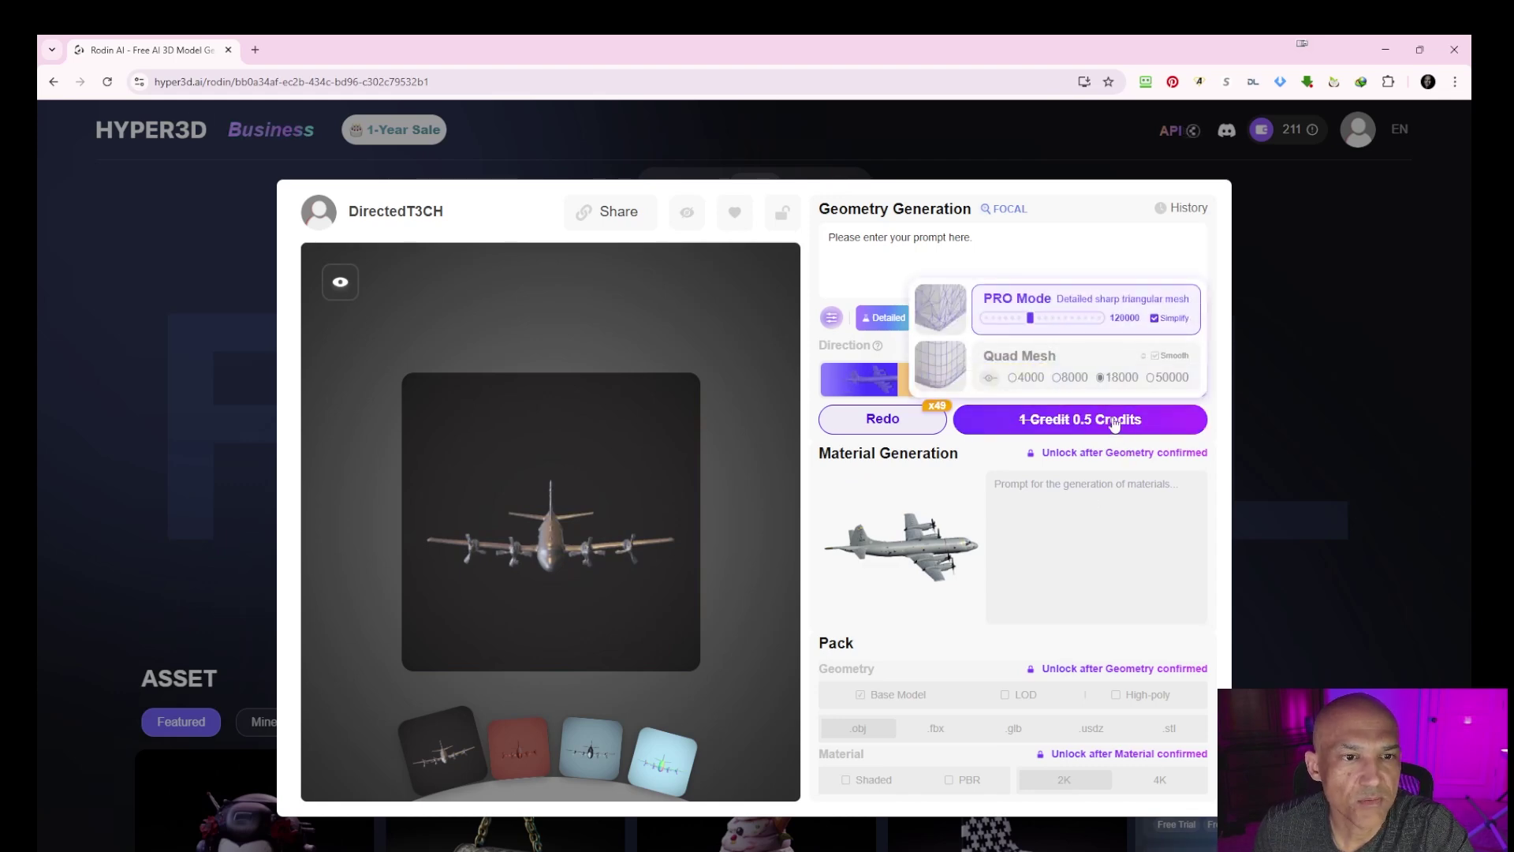
Confirm the airplane geometry, generate and confirm a grey material, and pick 4K resolution.
left_click(1114, 421)
left_click_drag(709, 672, 662, 644)
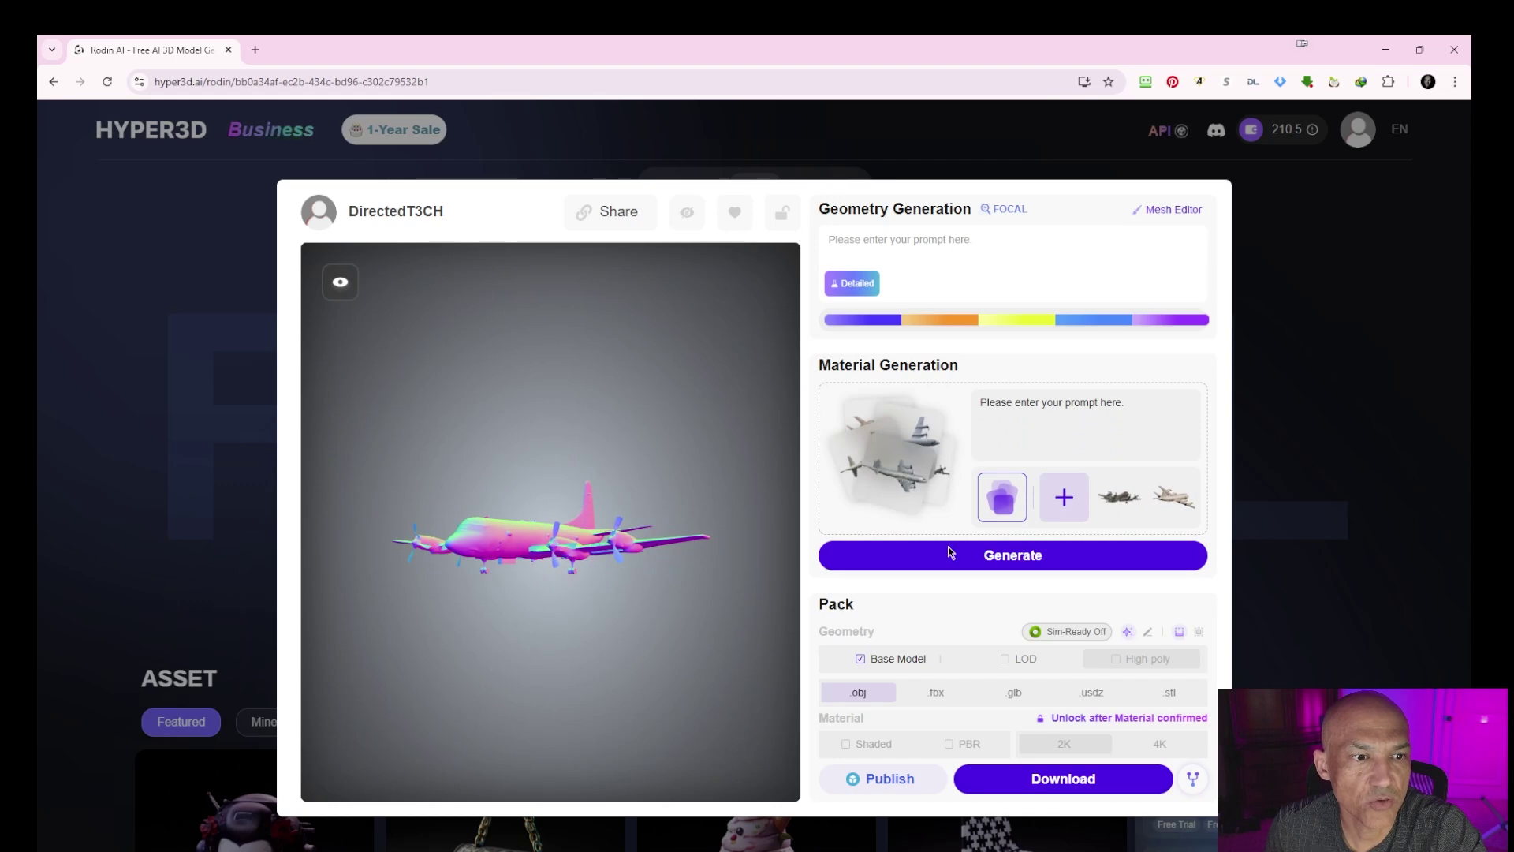
mouse_move(958, 565)
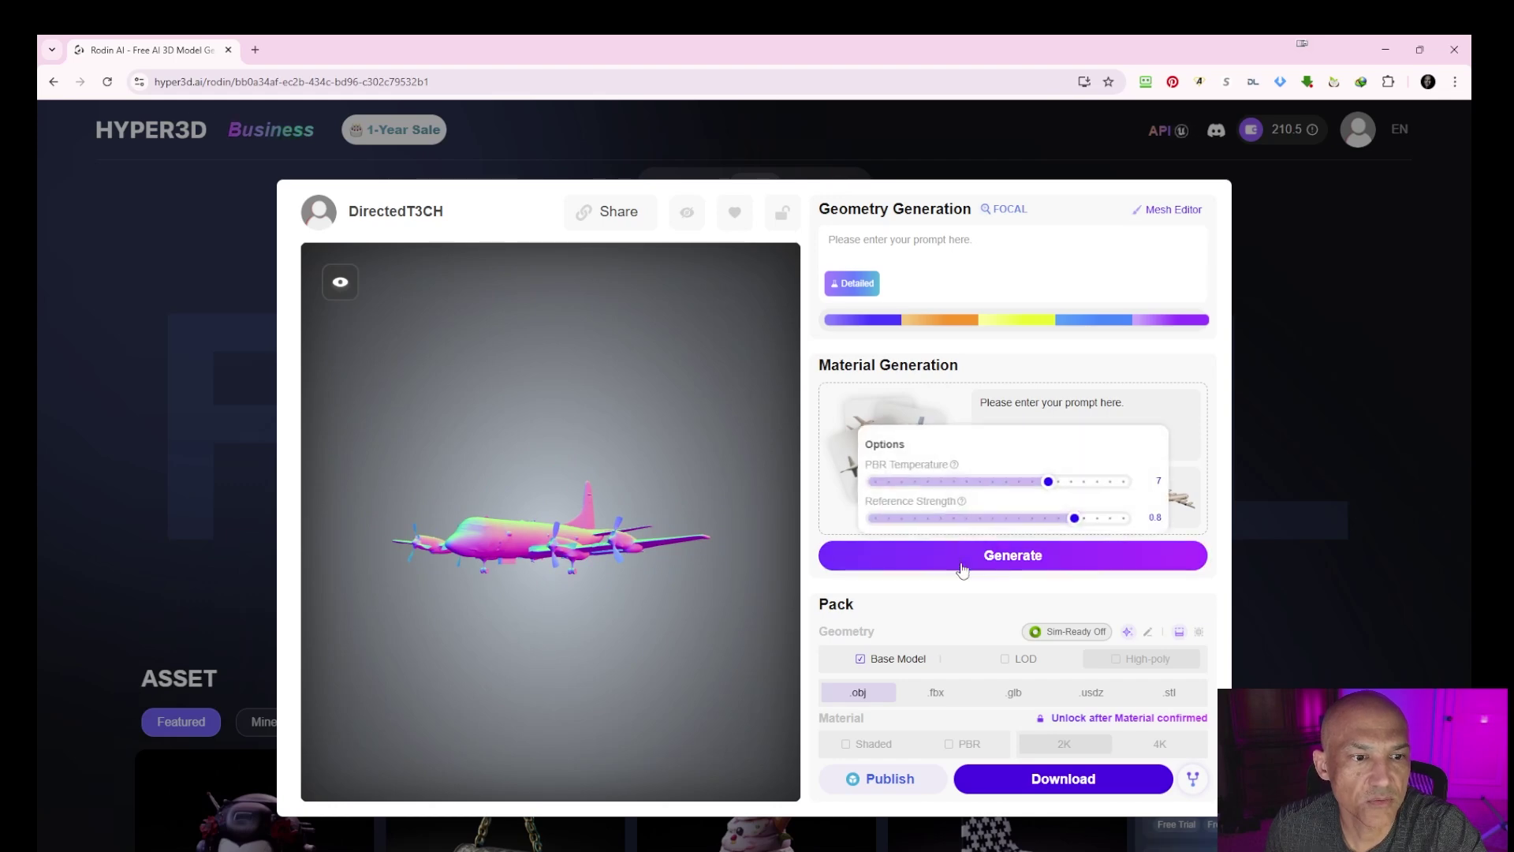
left_click(962, 570)
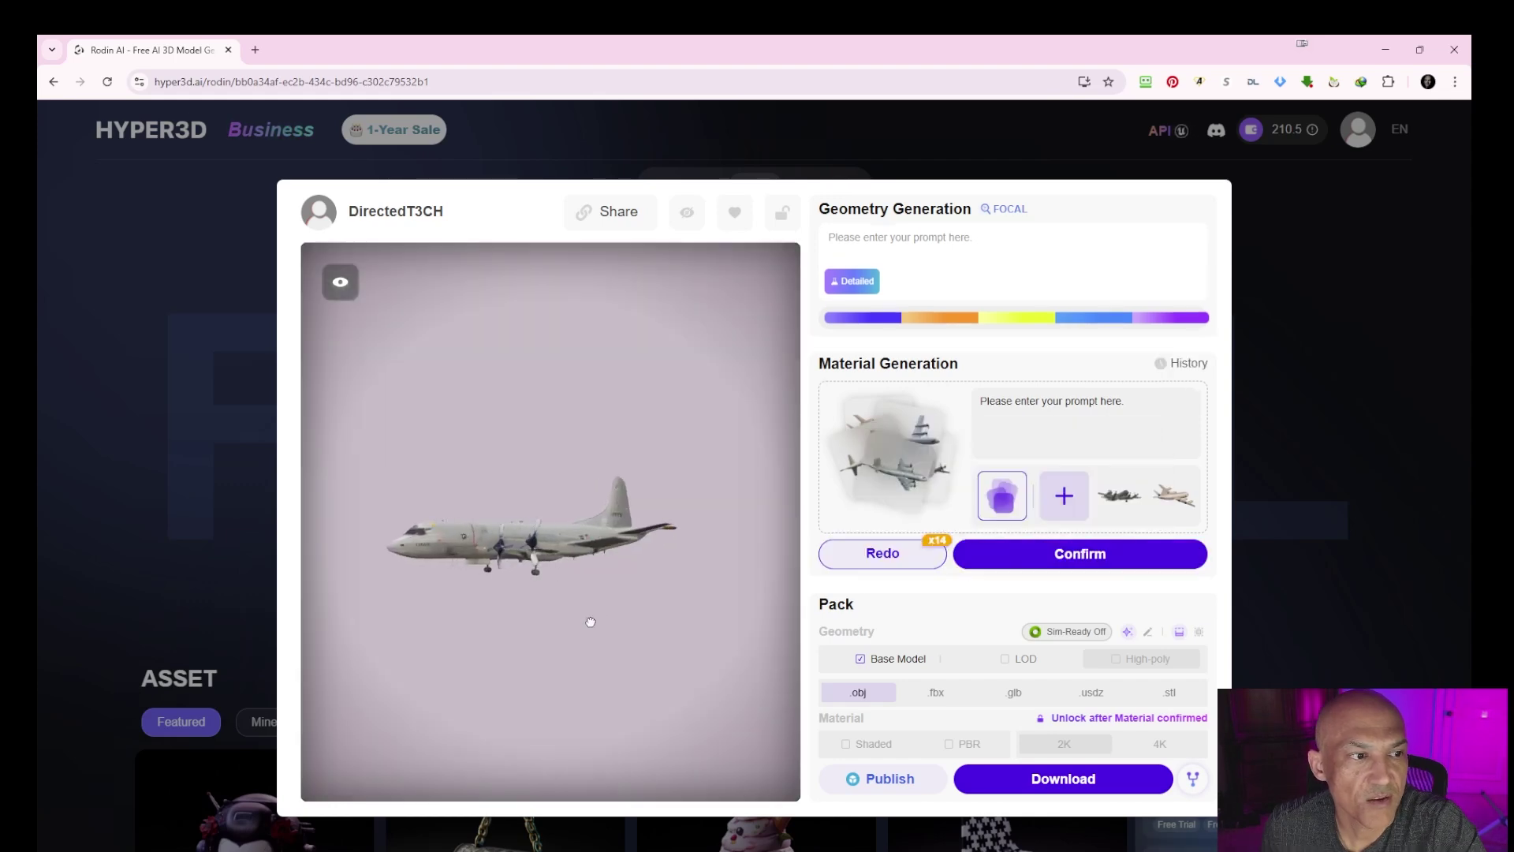
left_click_drag(591, 623, 752, 635)
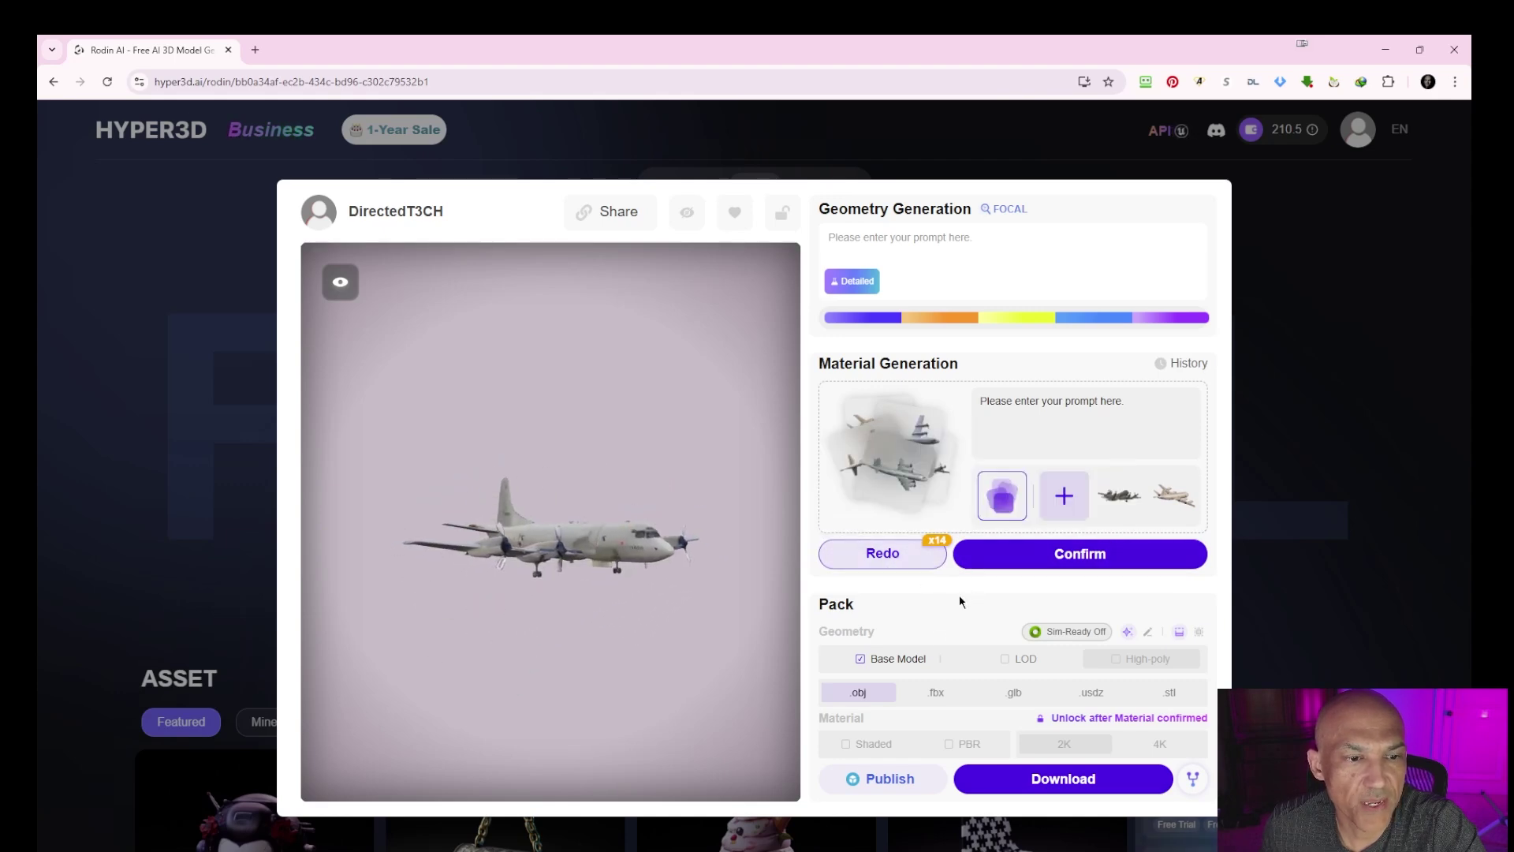
left_click(1084, 554)
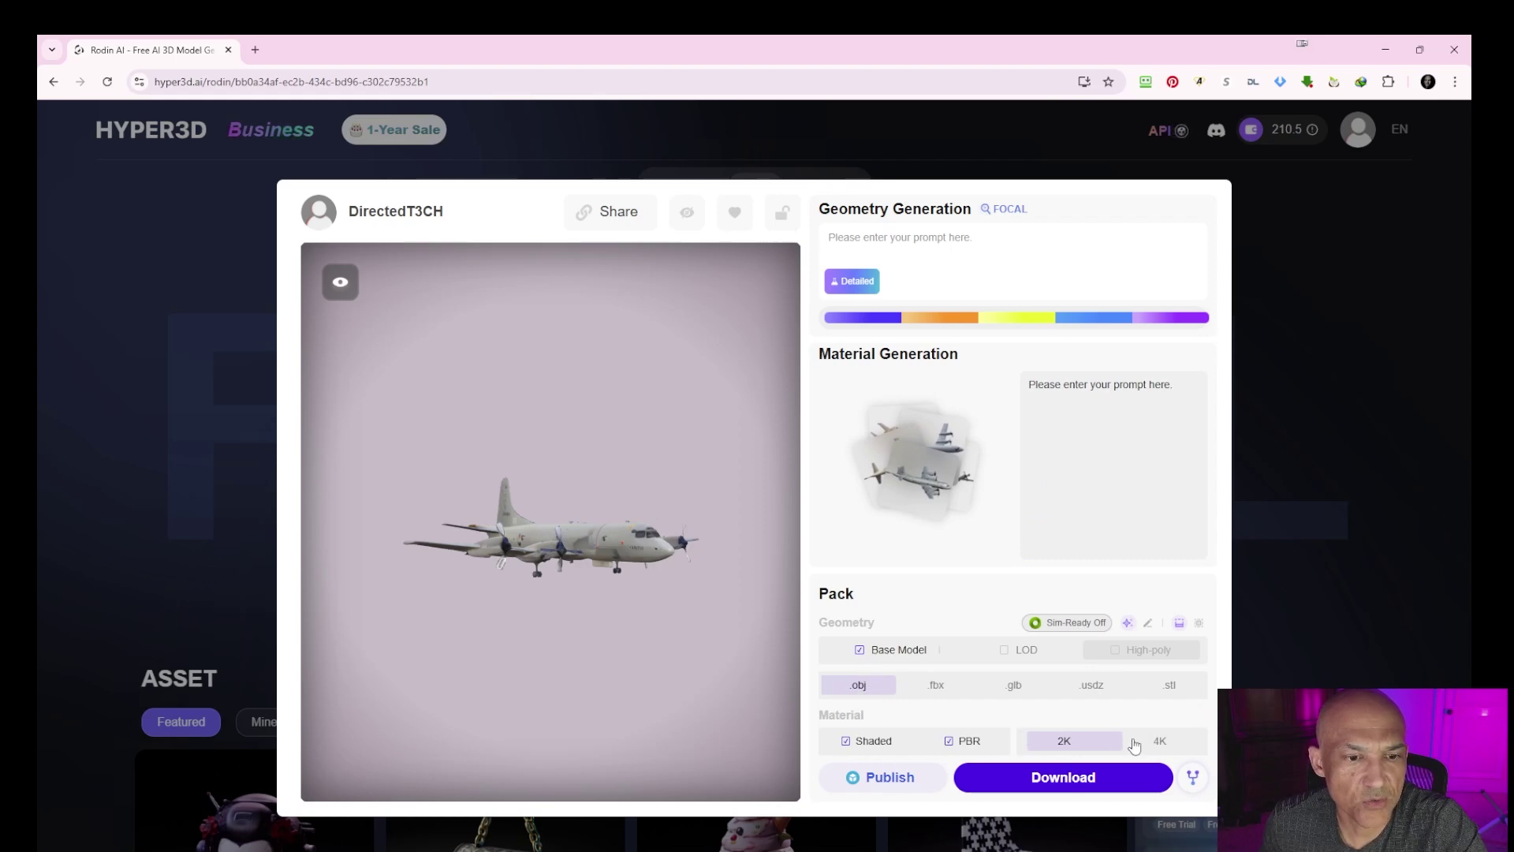
left_click(1136, 743)
Download the 4K airplane pack and open base.obj from its Shaded folder in 3D Viewer.
left_click_drag(634, 587, 605, 635)
left_click(1022, 777)
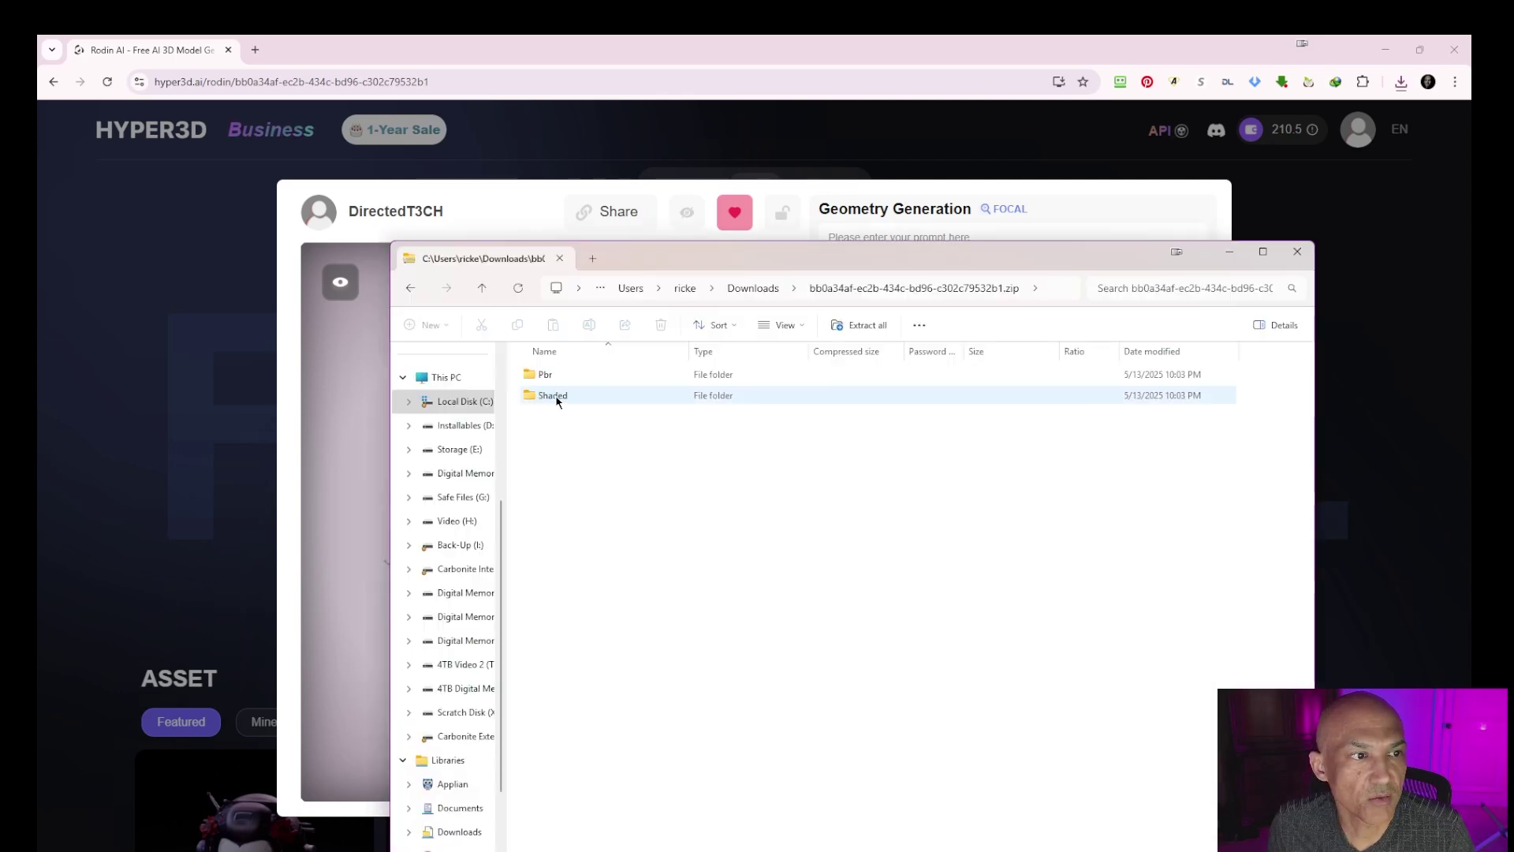
double_click(554, 396)
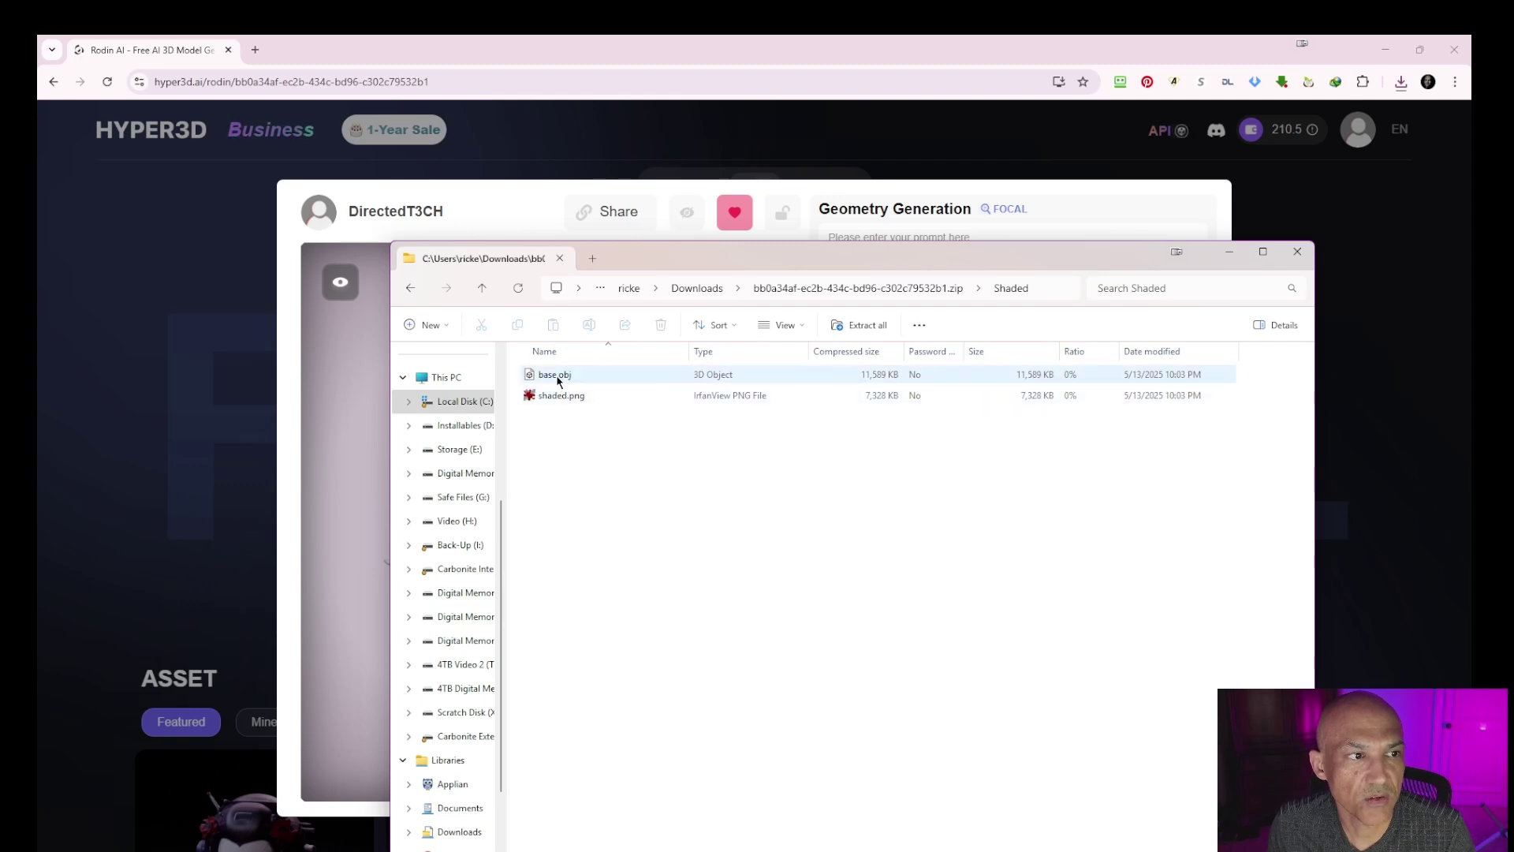
left_click(557, 377)
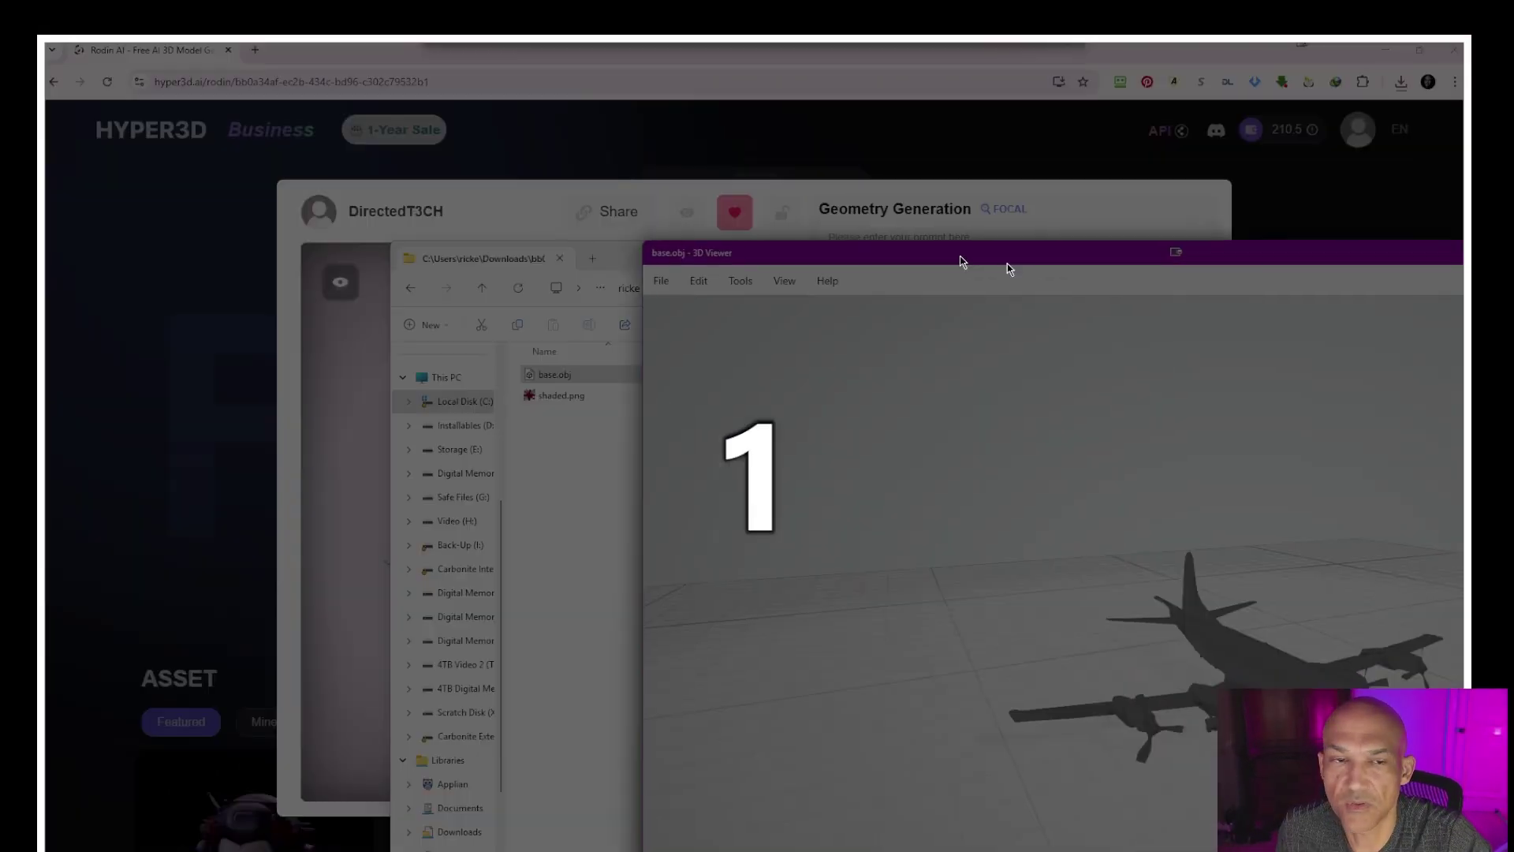
Maximize 3D Viewer, inspect the airplane from tail to fuselage, then return to the Rodin gallery.
left_click_drag(1007, 268, 357, 39)
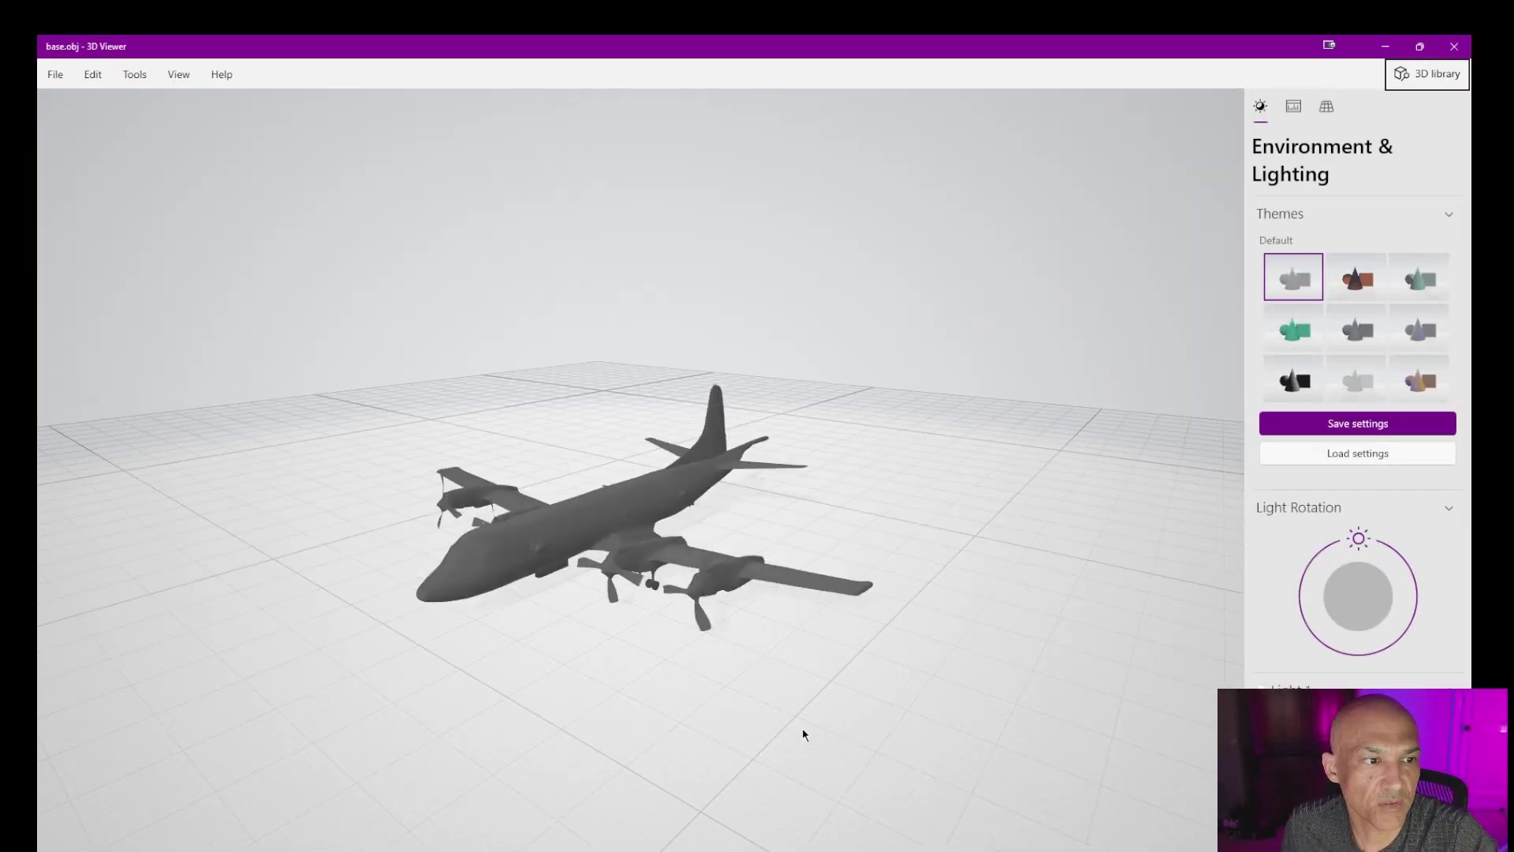
left_click_drag(802, 727, 754, 625)
scroll(595, 514, "up", 5)
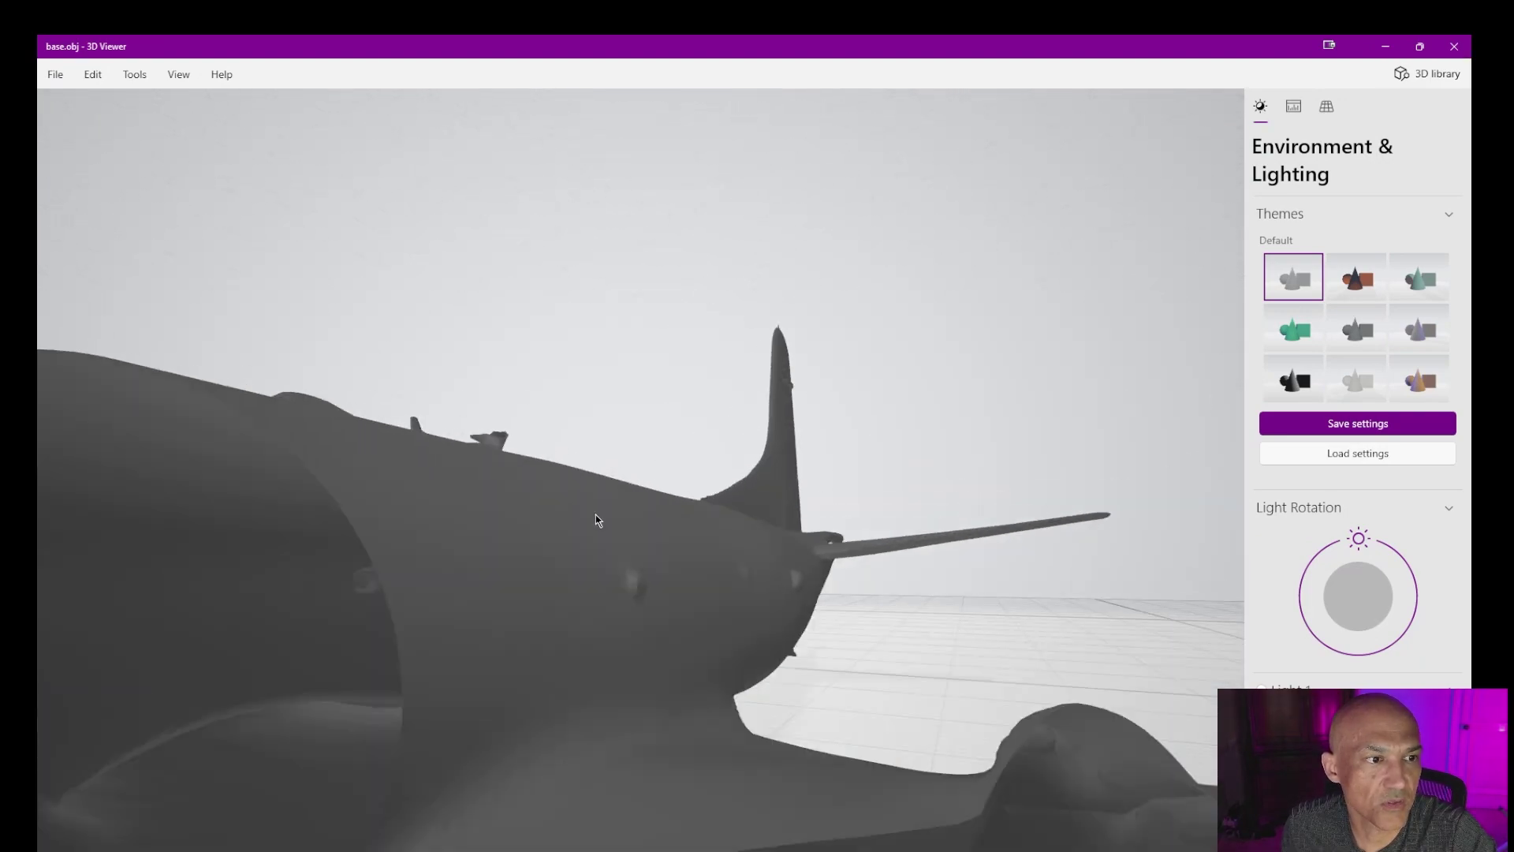
mouse_move(597, 518)
left_mouse_down()
mouse_move(676, 578)
mouse_move(547, 631)
mouse_move(725, 576)
mouse_move(743, 510)
mouse_move(783, 527)
mouse_move(683, 511)
mouse_move(706, 500)
mouse_move(697, 437)
mouse_move(676, 488)
mouse_move(588, 502)
left_mouse_up()
scroll(636, 595, "down", 5)
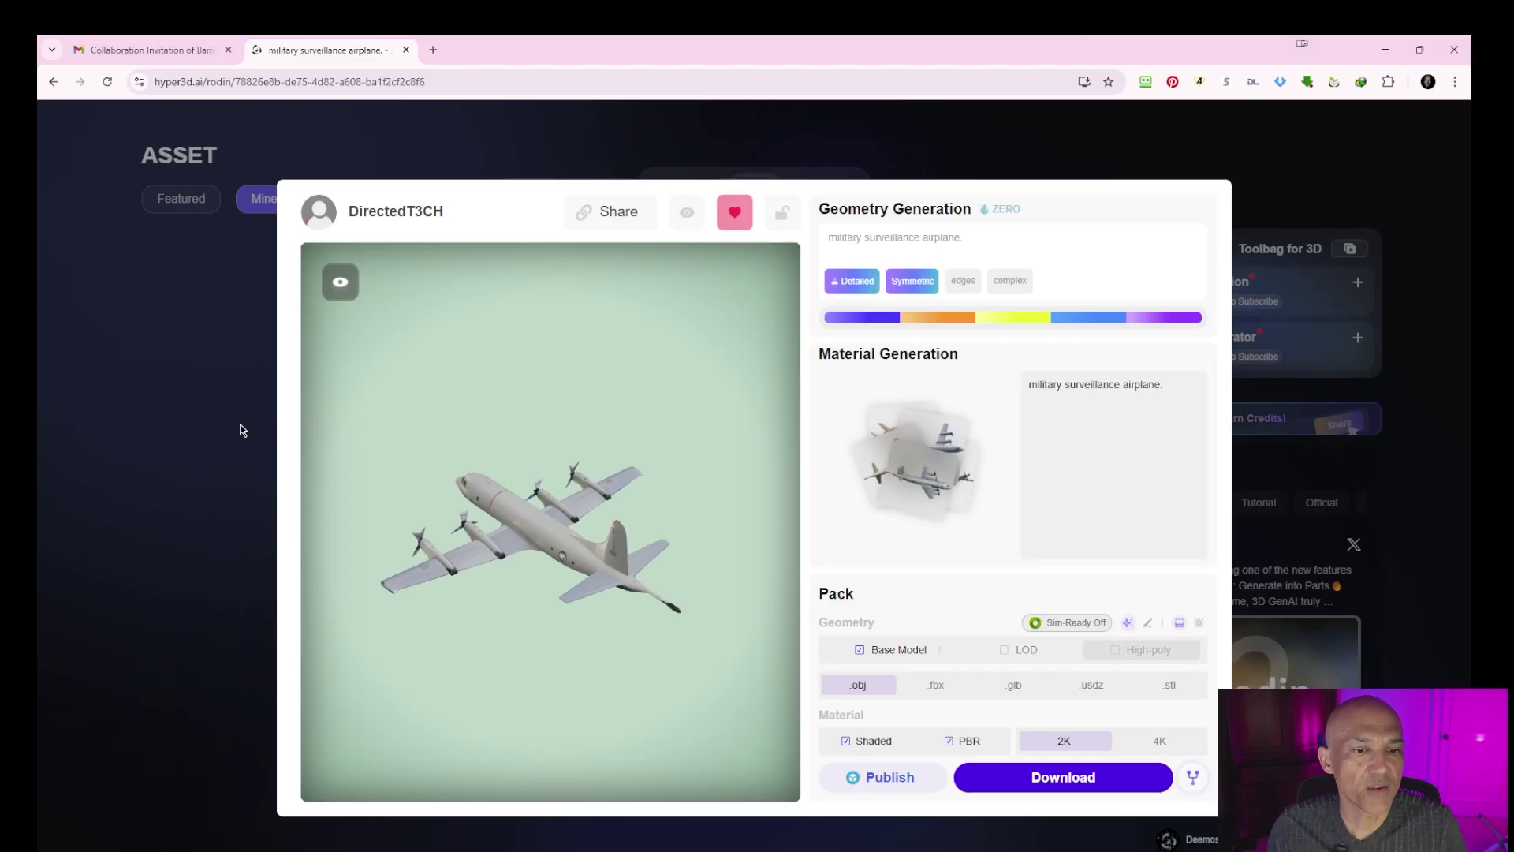
left_click(240, 429)
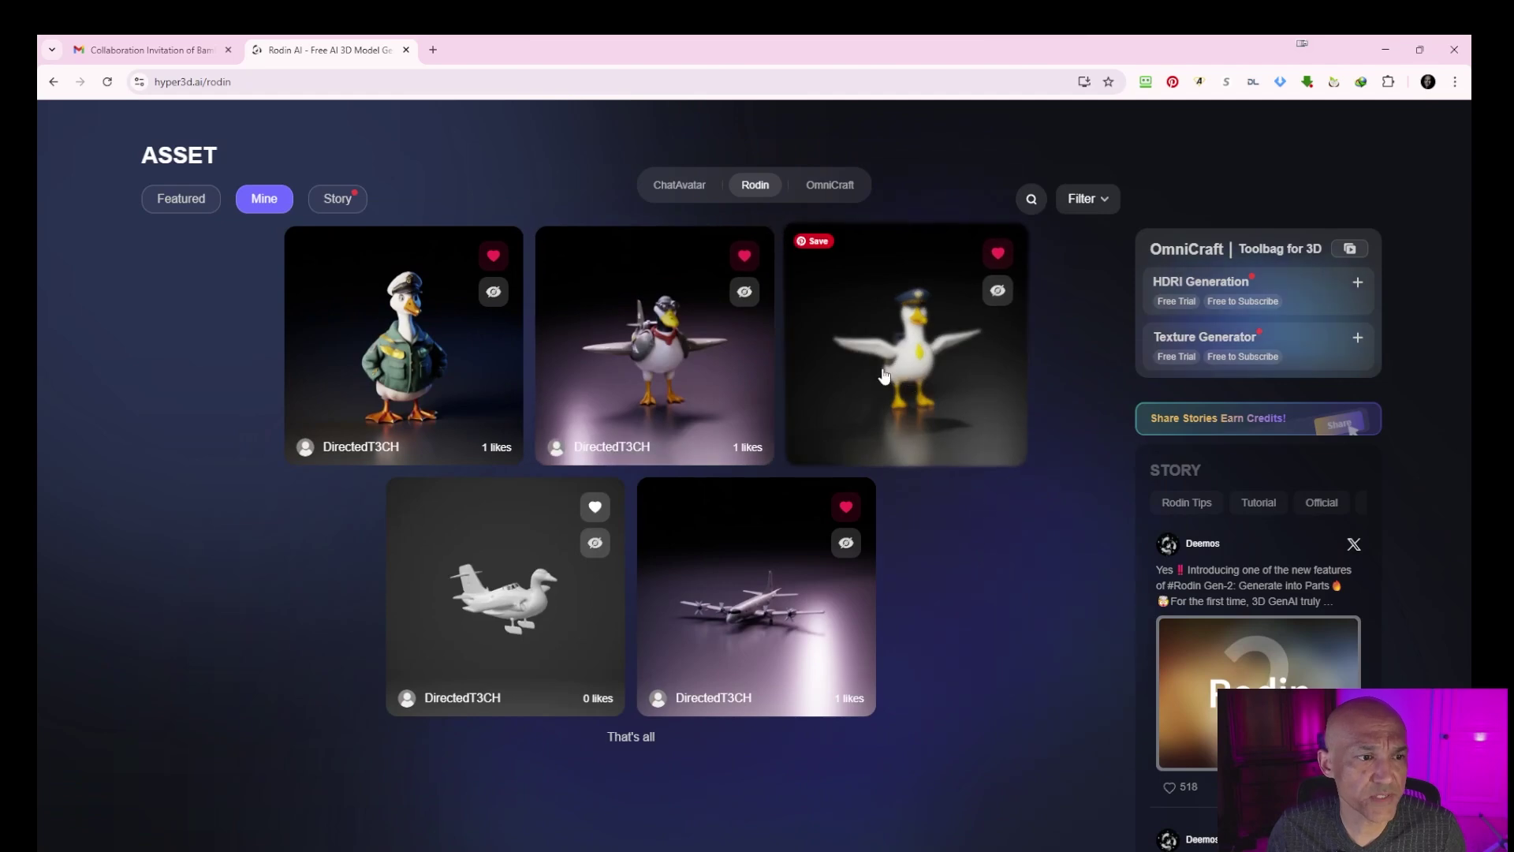
Open the airplane-bodied goose with aviator goggles asset, review its details and close it.
left_click(748, 396)
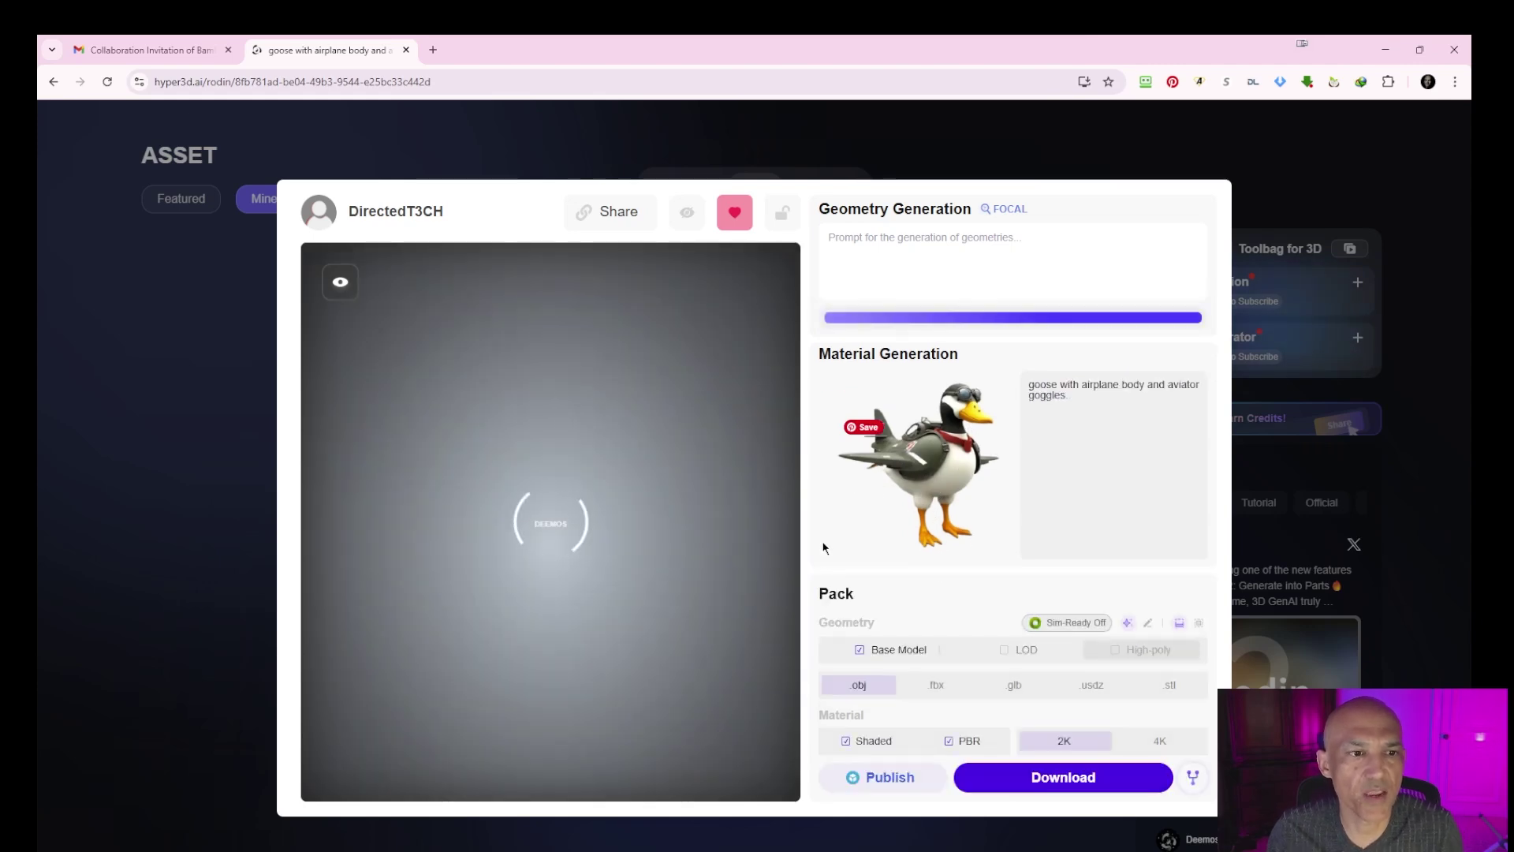
left_click(180, 351)
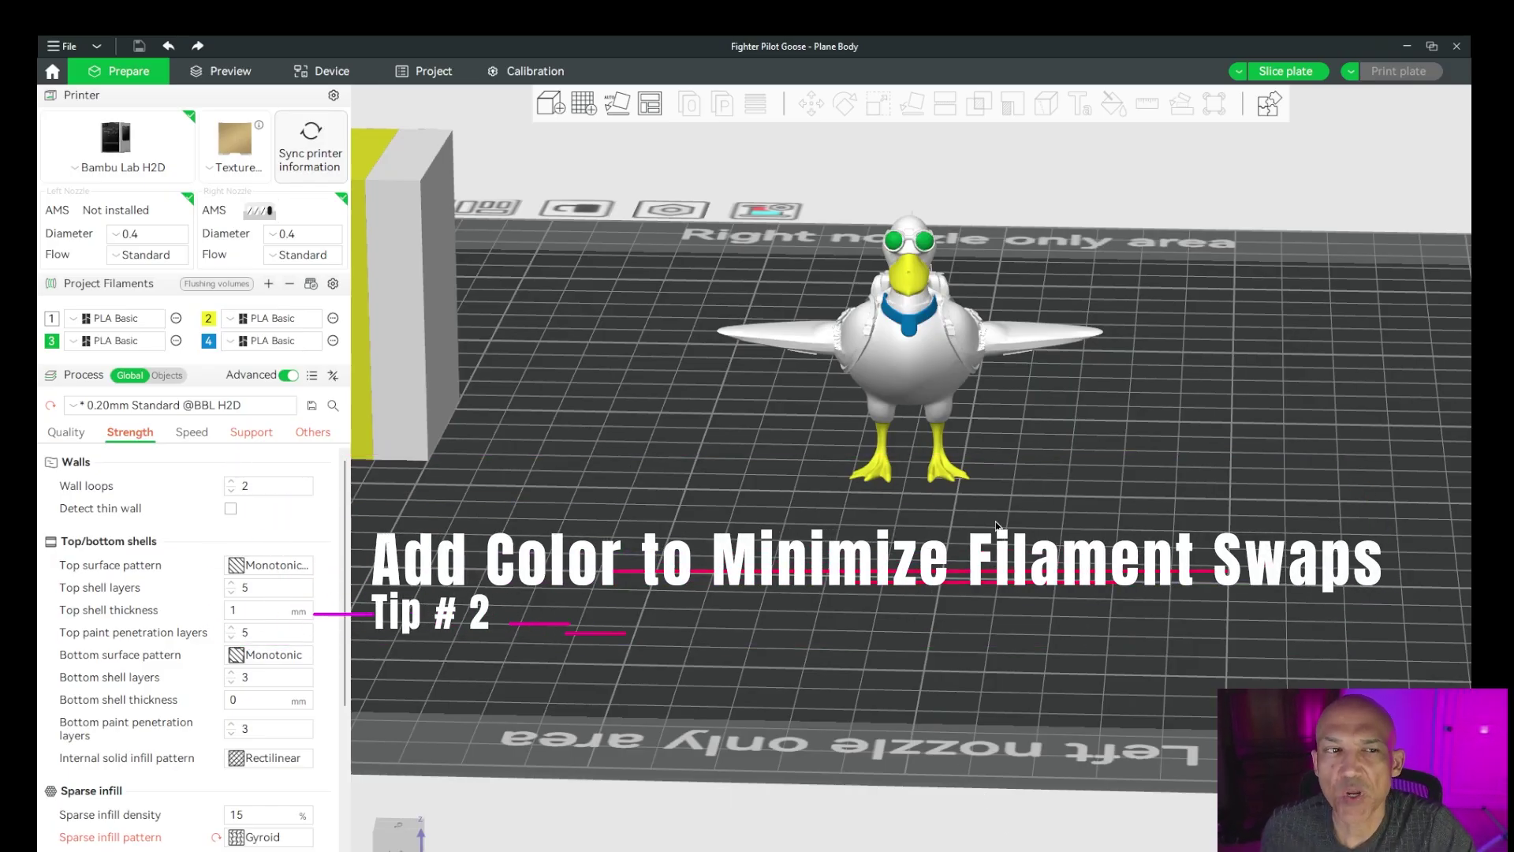
Select the plane-body goose and slice it: 1h48m, 24.16 g filament across four filaments.
mouse_move(1063, 451)
left_mouse_down()
mouse_move(1011, 451)
mouse_move(1049, 451)
left_mouse_up()
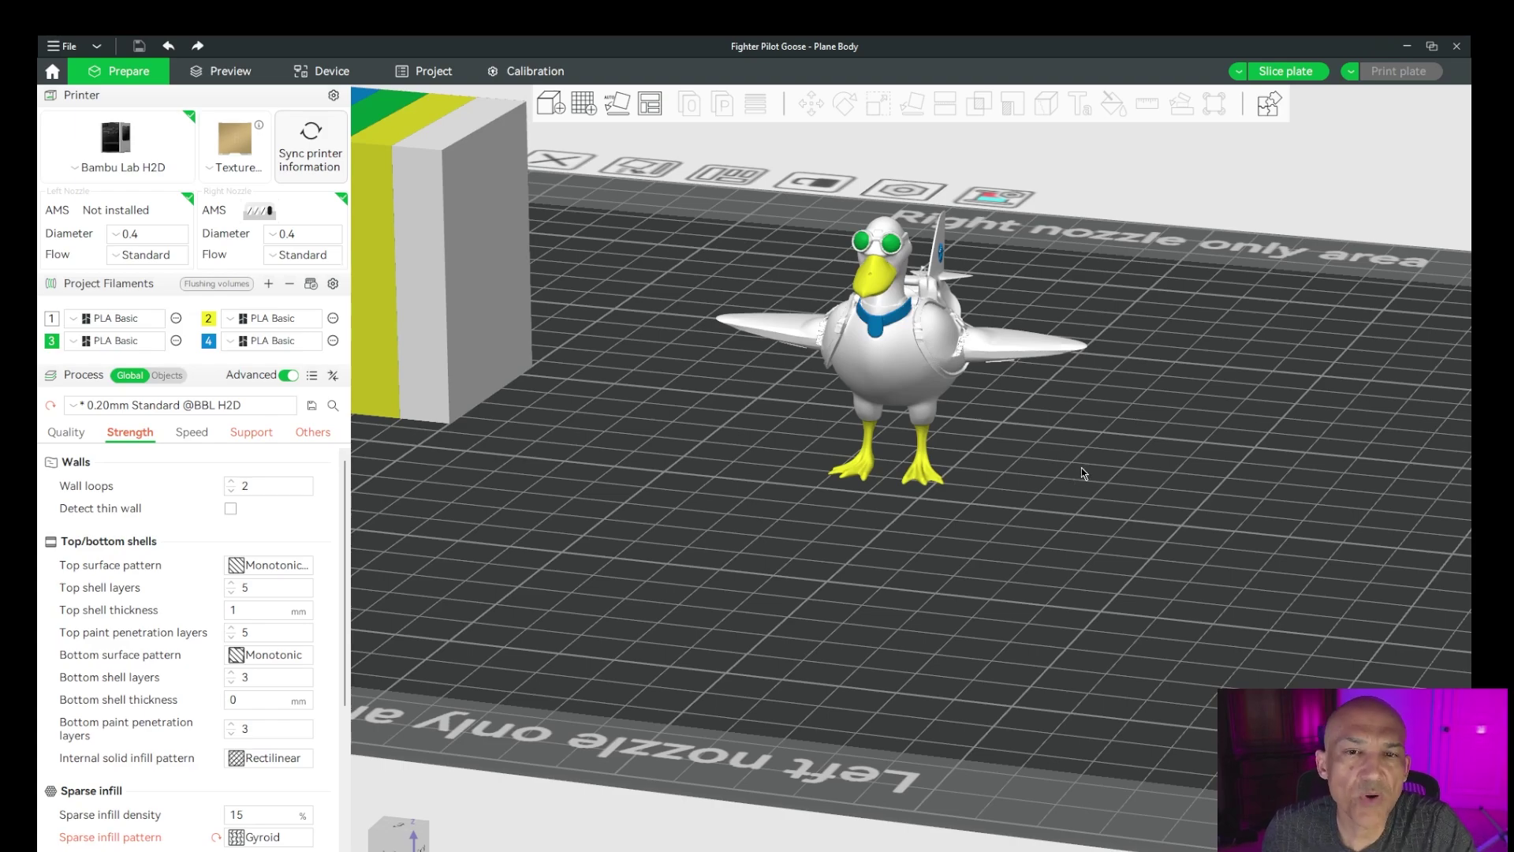
mouse_move(1097, 465)
left_mouse_down()
mouse_move(1052, 451)
mouse_move(1106, 453)
mouse_move(1088, 451)
left_mouse_up()
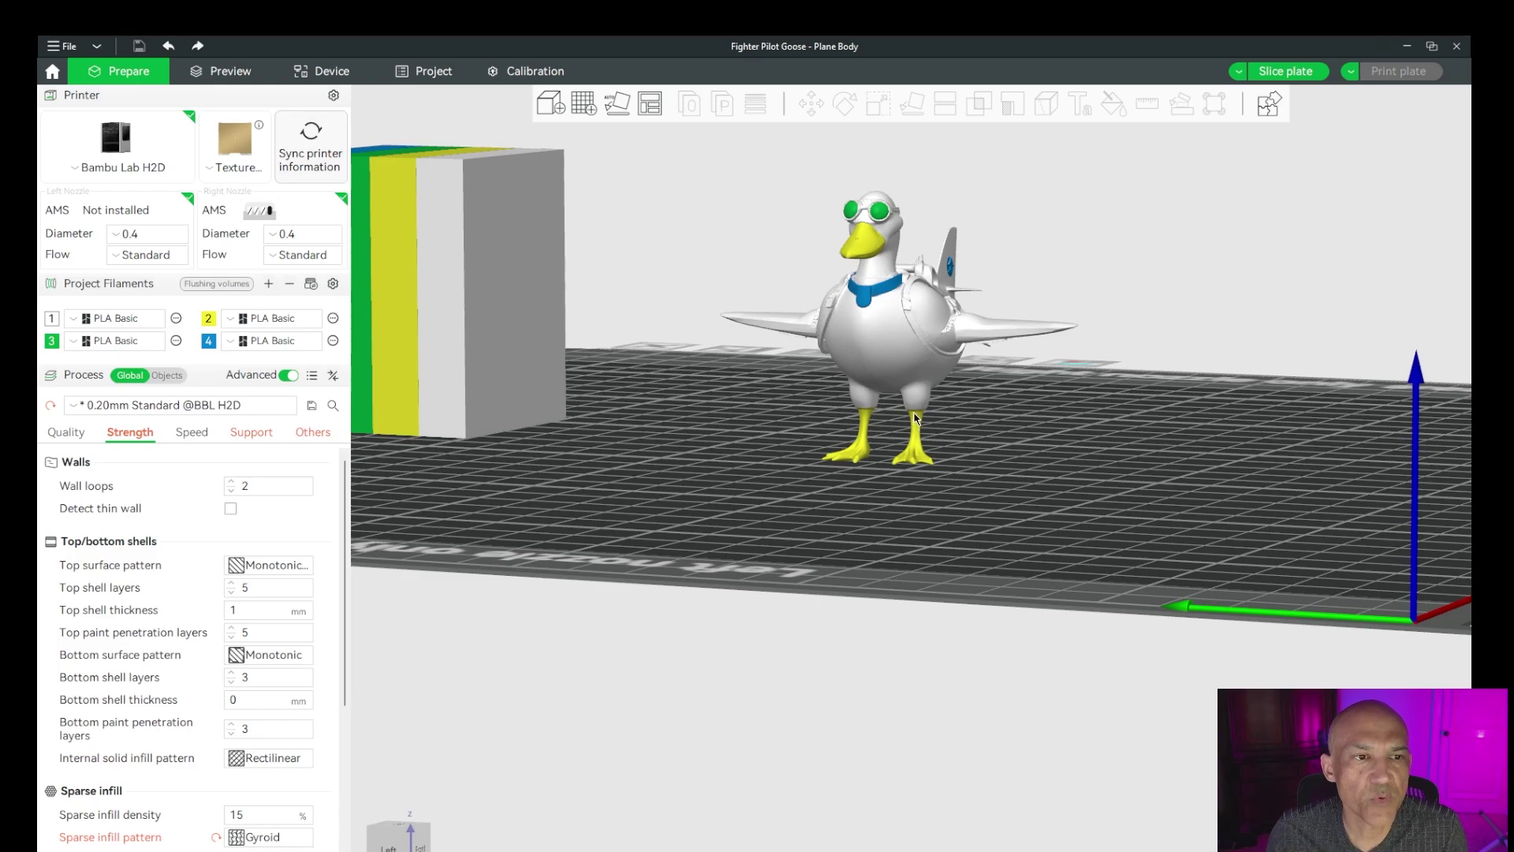
left_click(950, 352)
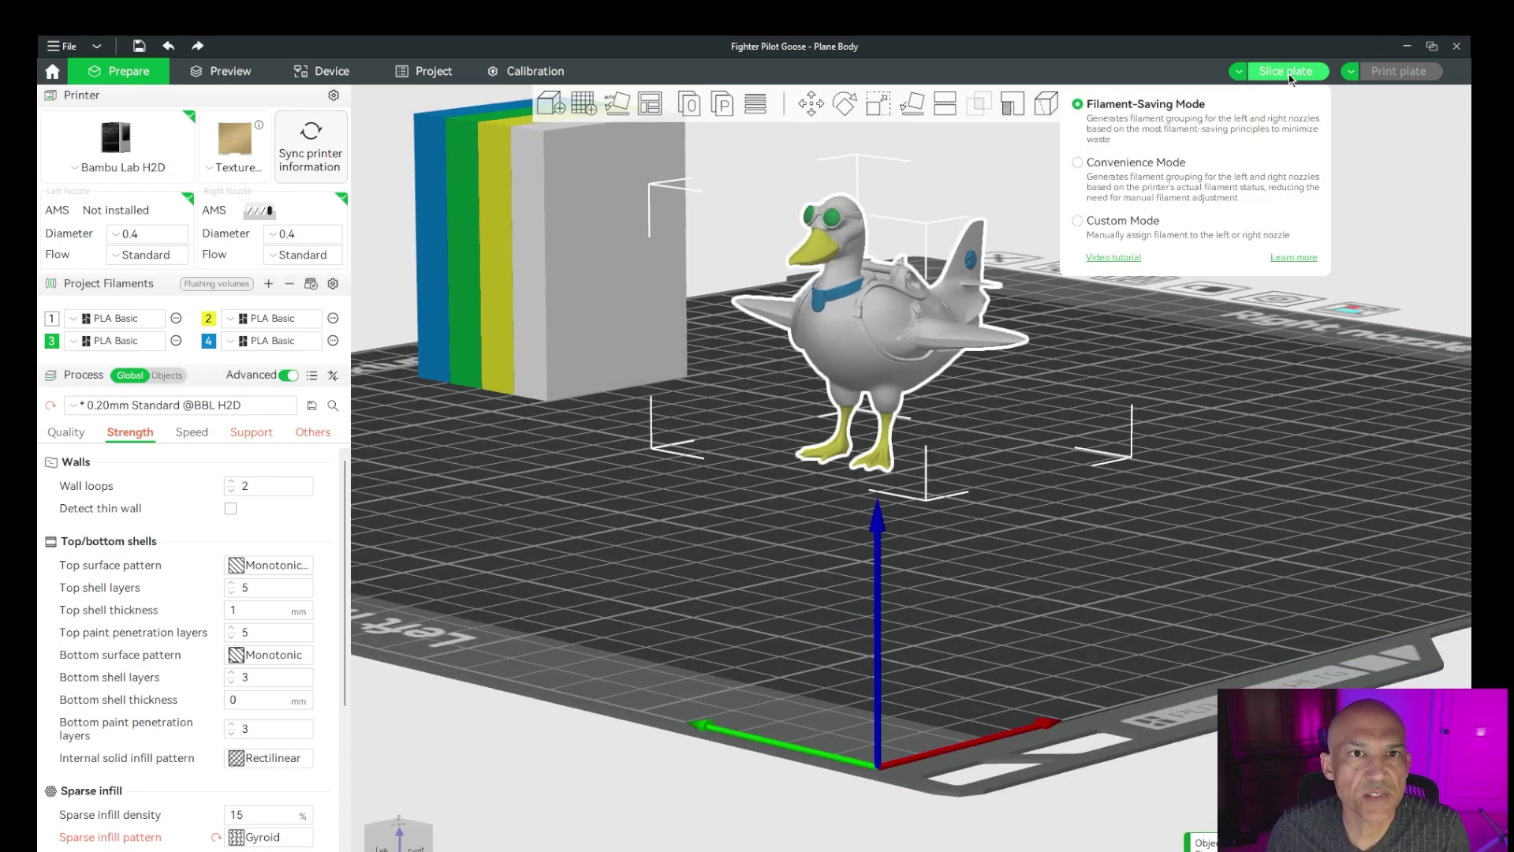
left_click(1289, 74)
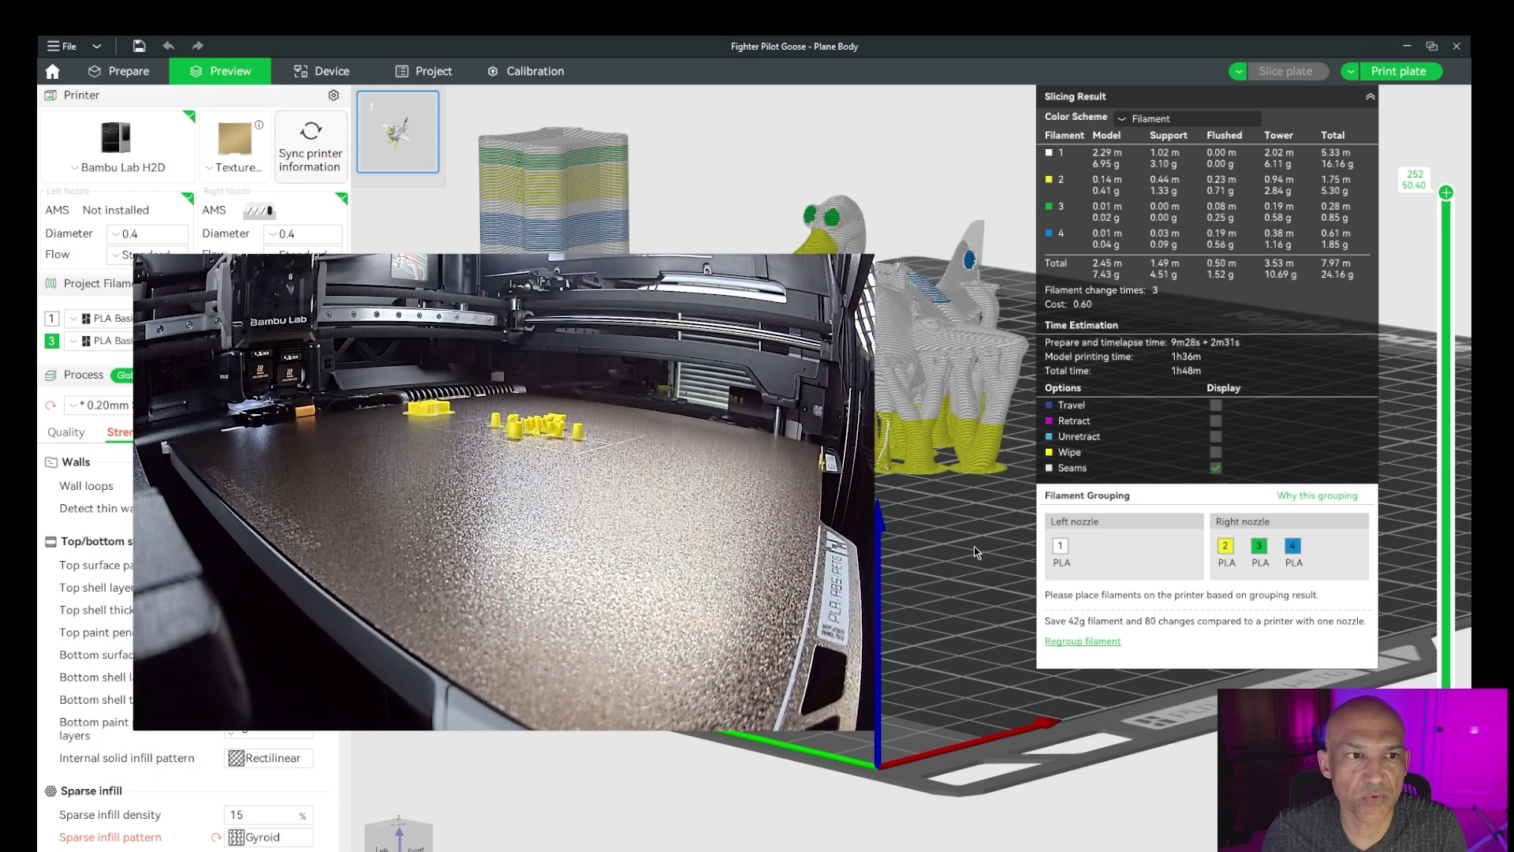
Tilt the sliced preview to review the plane-body goose's 3 filament changes.
left_click_drag(973, 547, 977, 544)
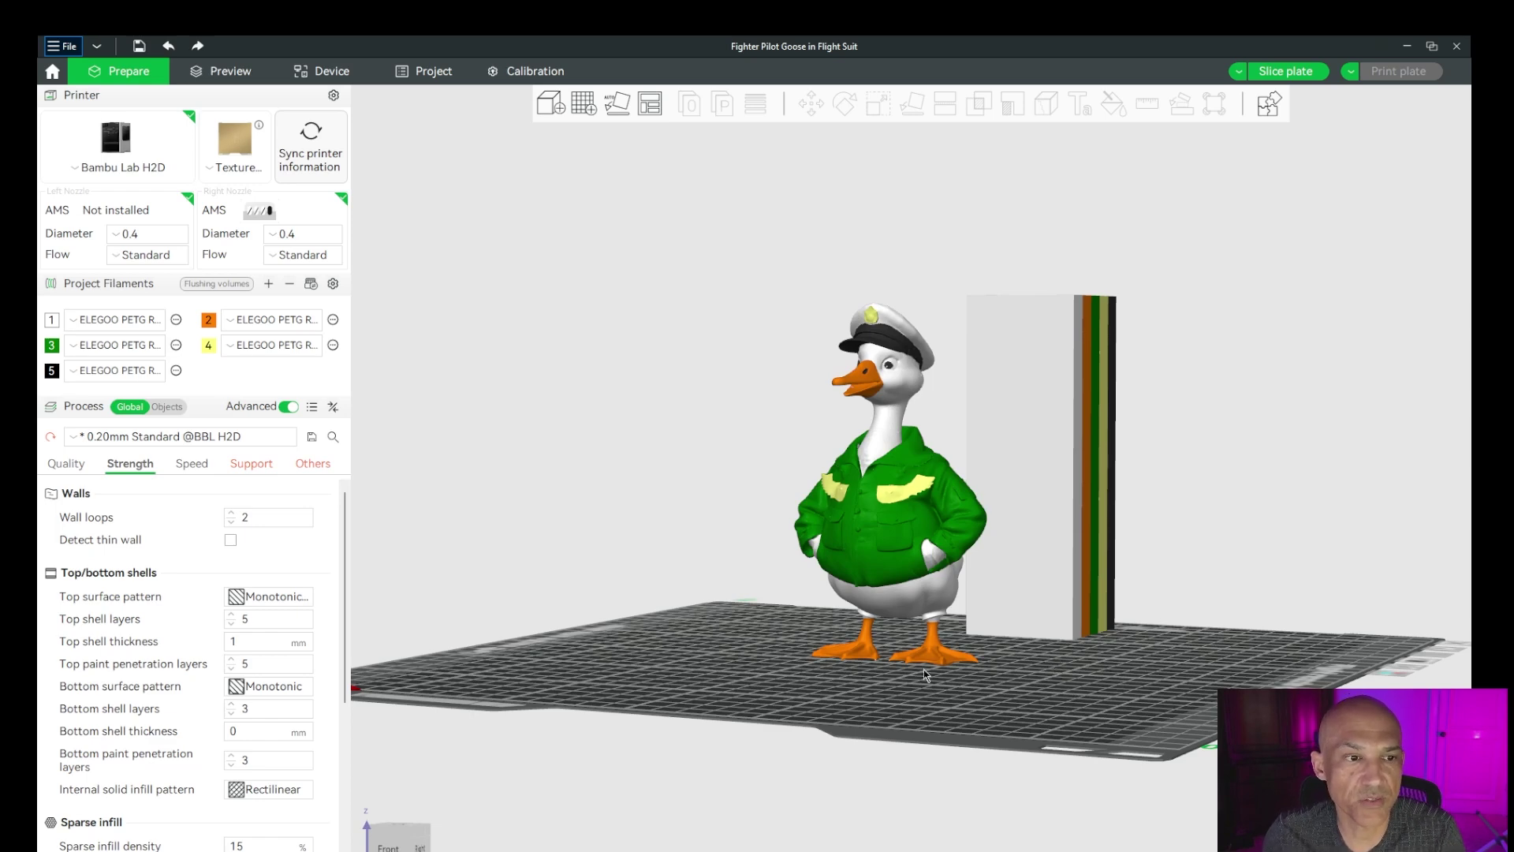
Auto-orient the flight-suit goose onto its side and check it beside the five-colour prime tower.
left_click_drag(741, 633, 747, 633)
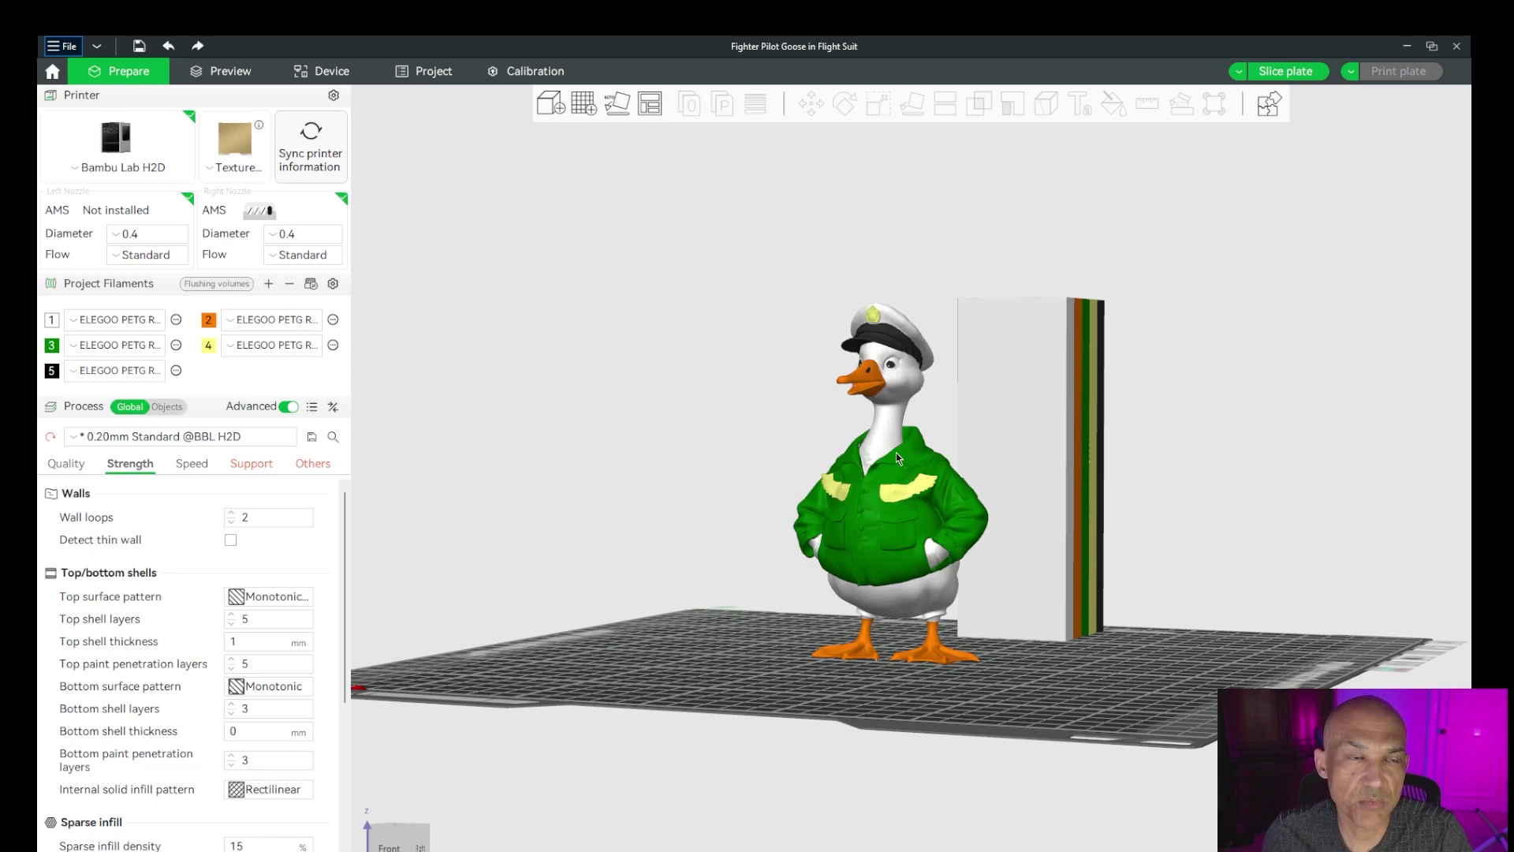
left_click(620, 112)
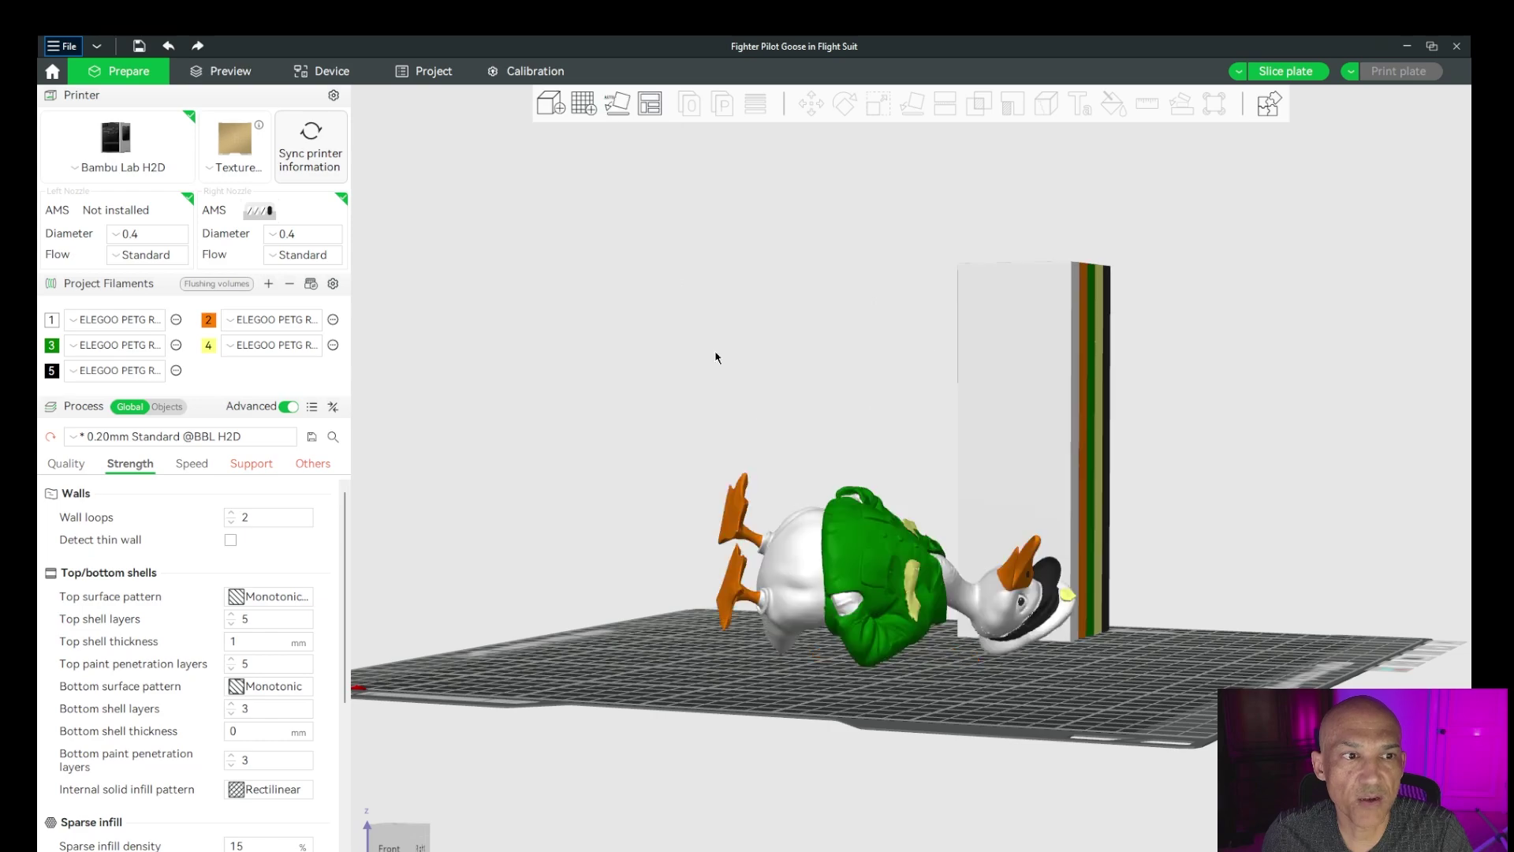
left_click_drag(977, 693, 946, 697)
left_click_drag(760, 697, 937, 657)
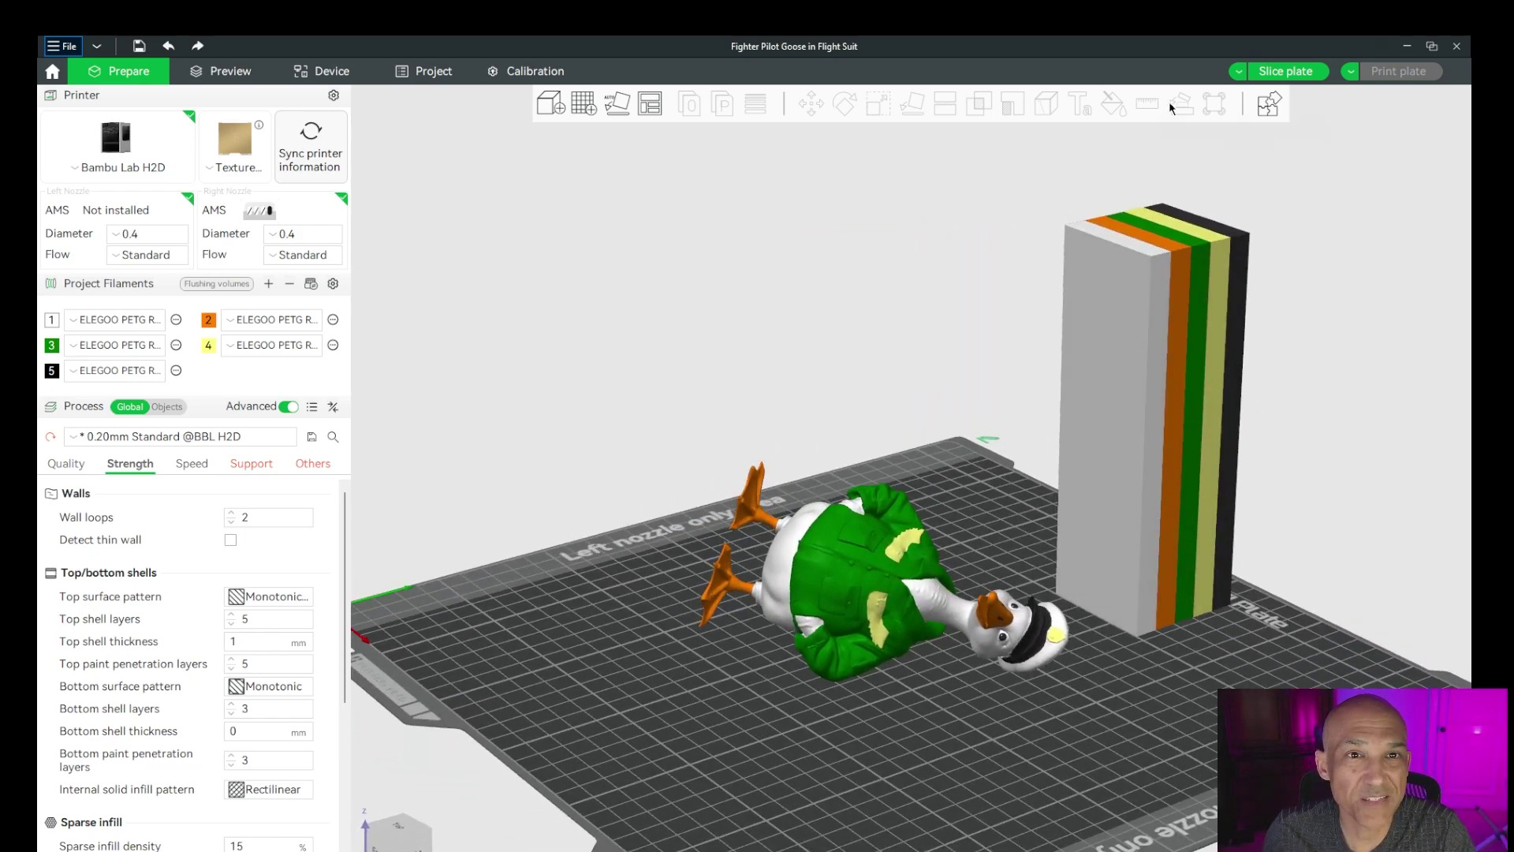
Slice the lying goose and orbit the preview: 571 filament changes, 20h35m, prime tower visible.
left_click(1285, 71)
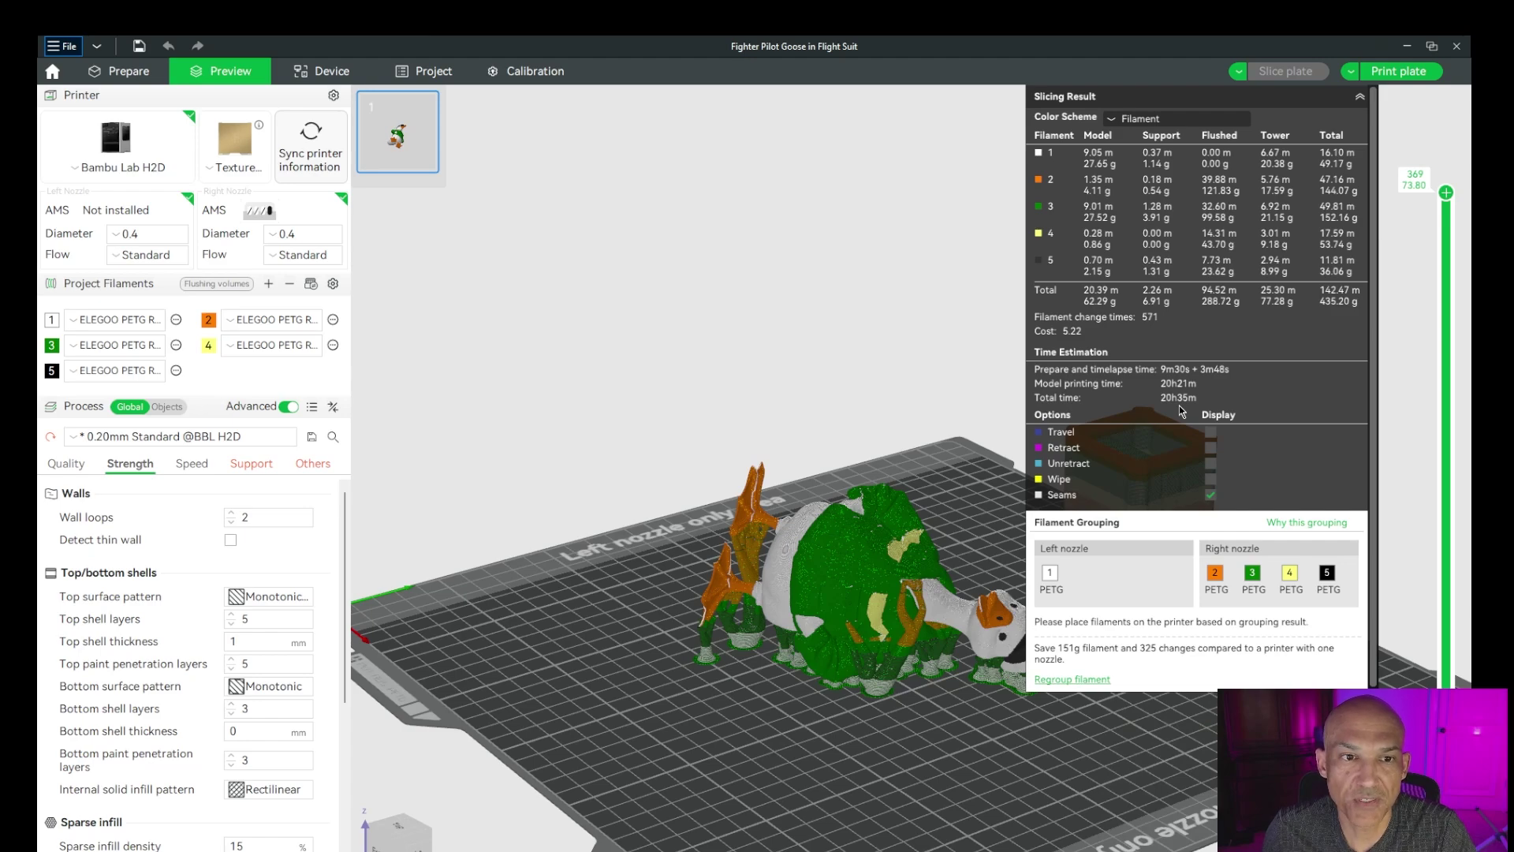
left_click_drag(878, 797, 960, 769)
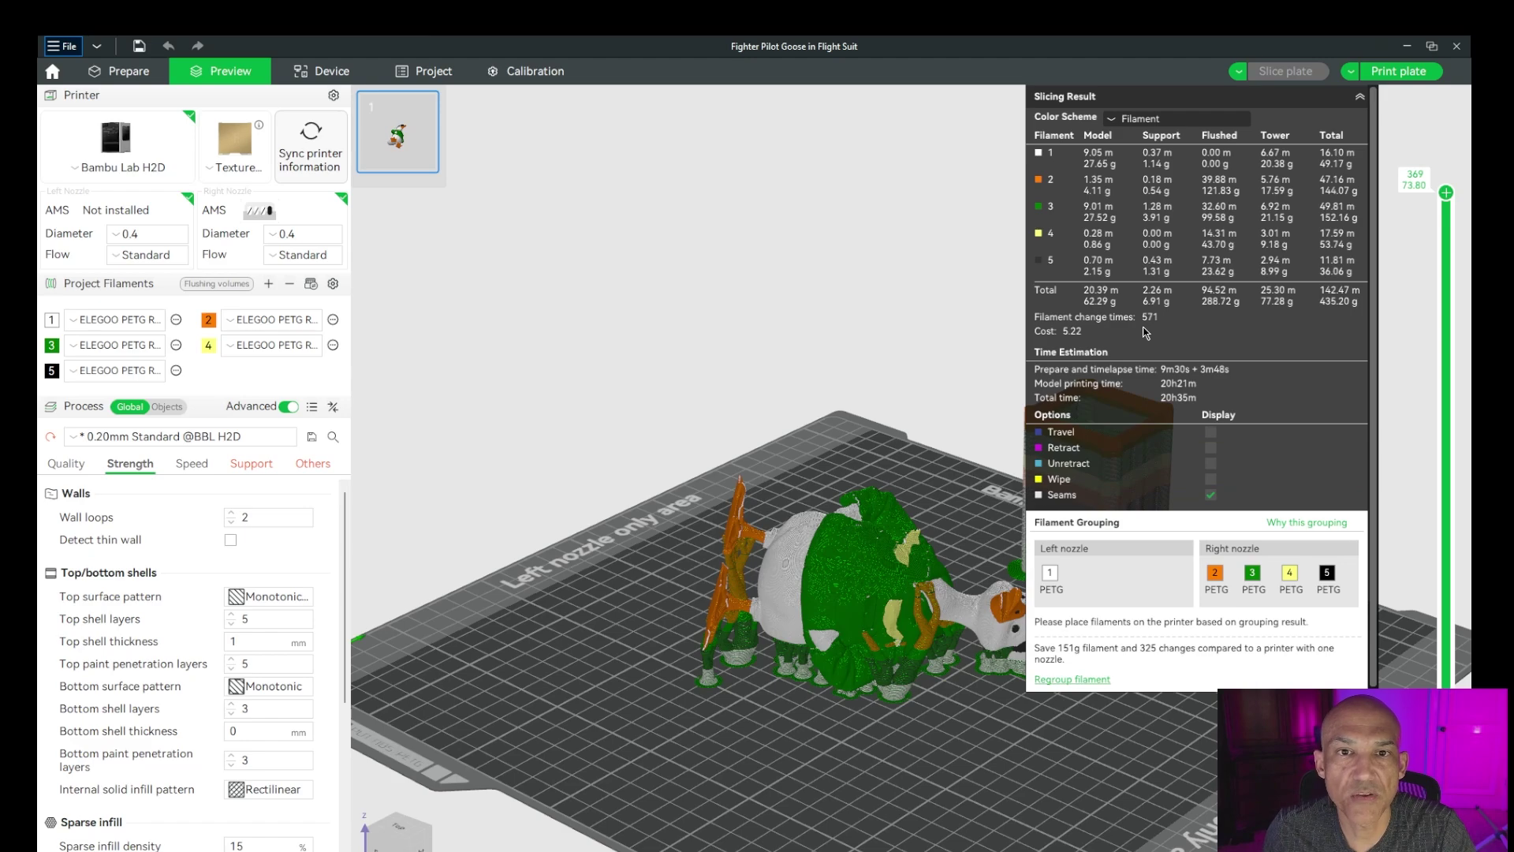
left_click_drag(920, 732, 911, 719)
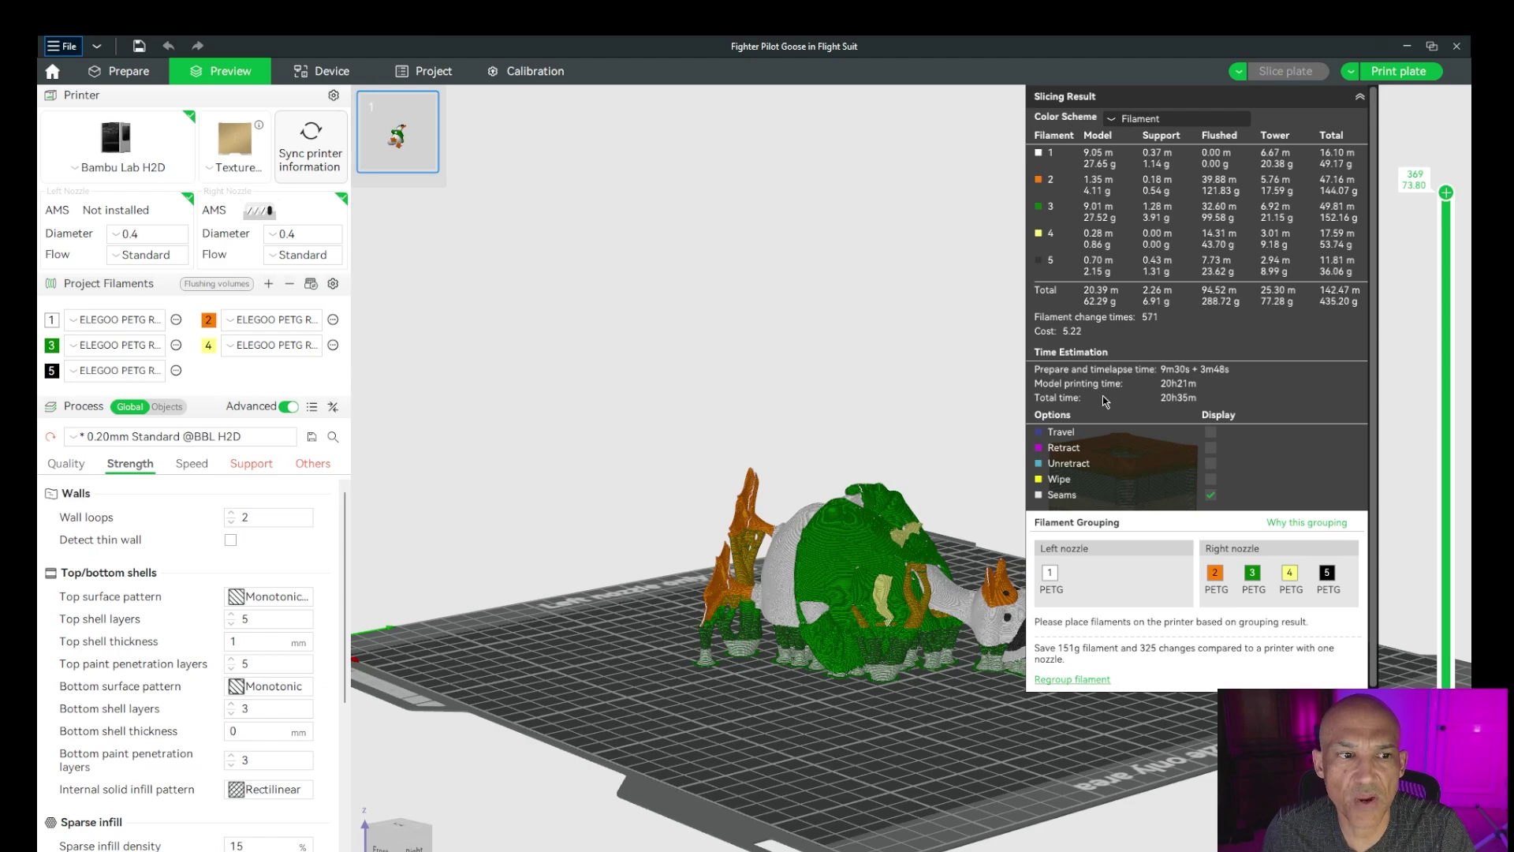
mouse_move(889, 747)
left_mouse_down()
mouse_move(918, 745)
mouse_move(903, 743)
left_mouse_up()
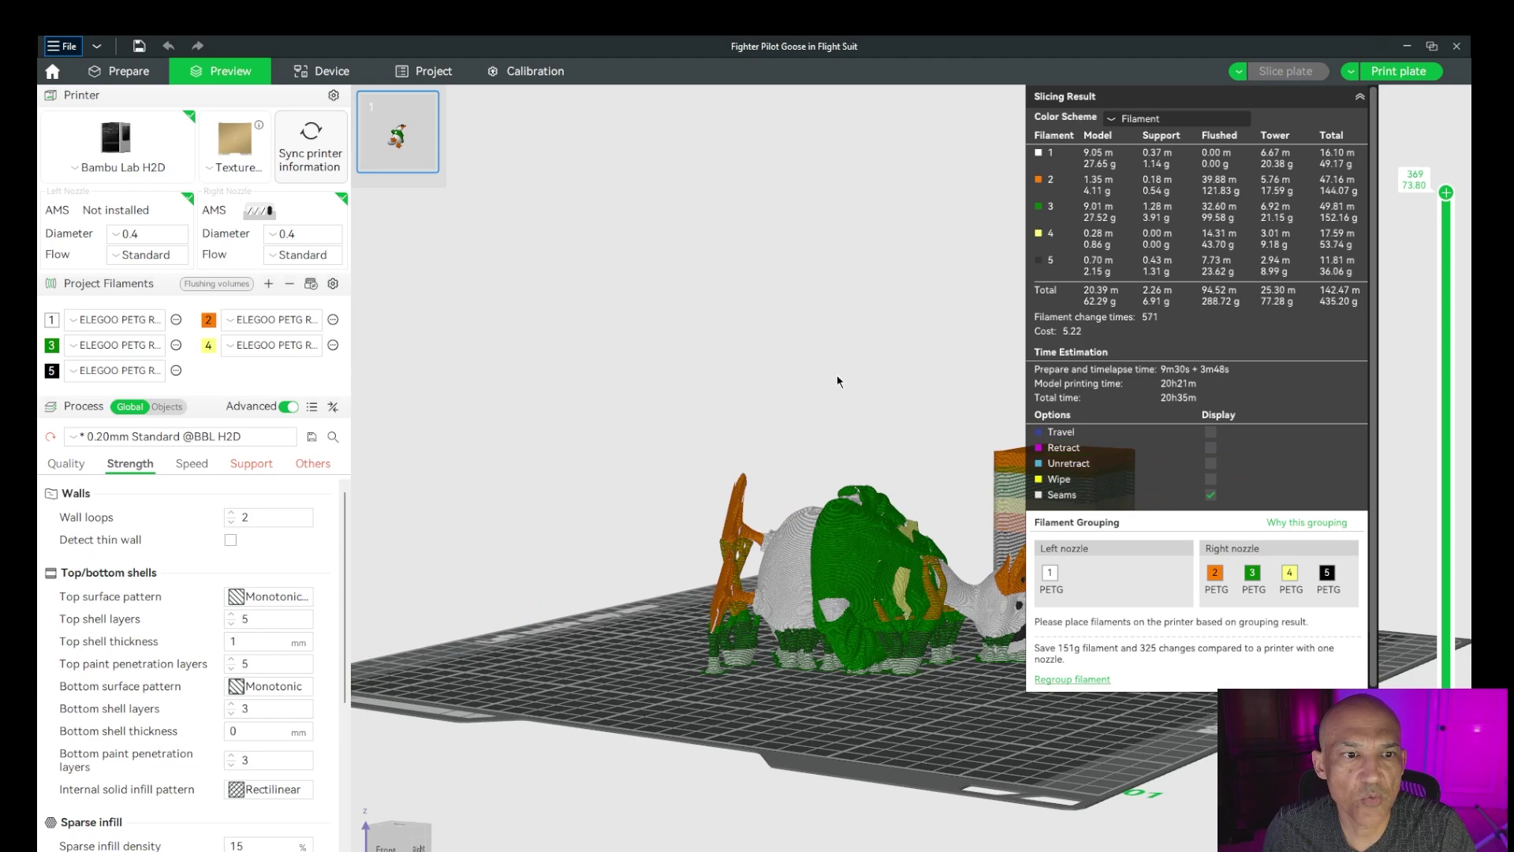
Lay the goose on its feet with Lay on Face, then re-slice: 88 changes, 9h49m.
left_click(129, 71)
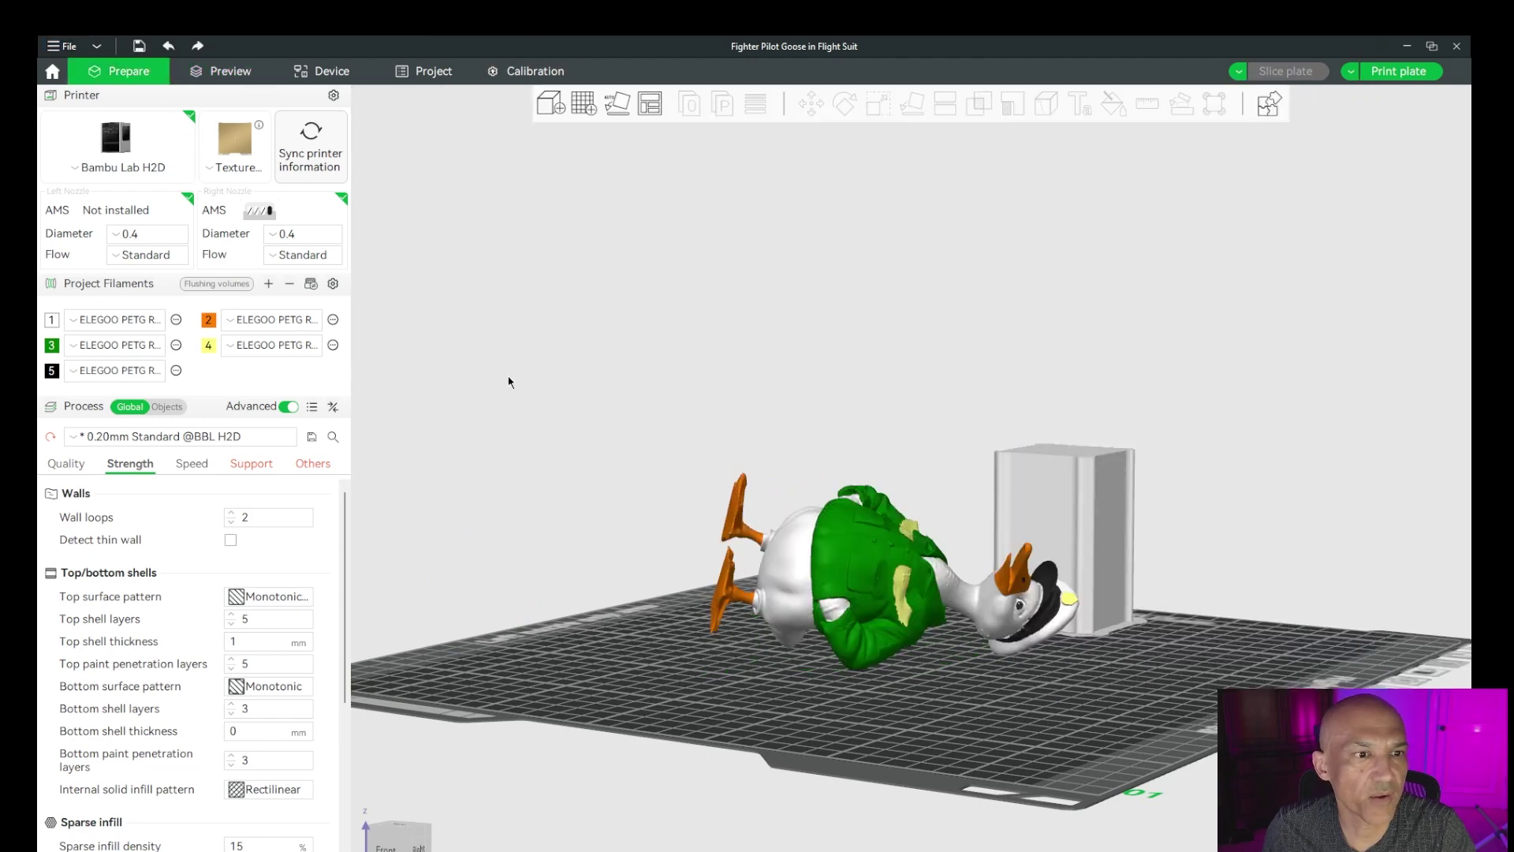
left_click_drag(795, 308, 887, 304)
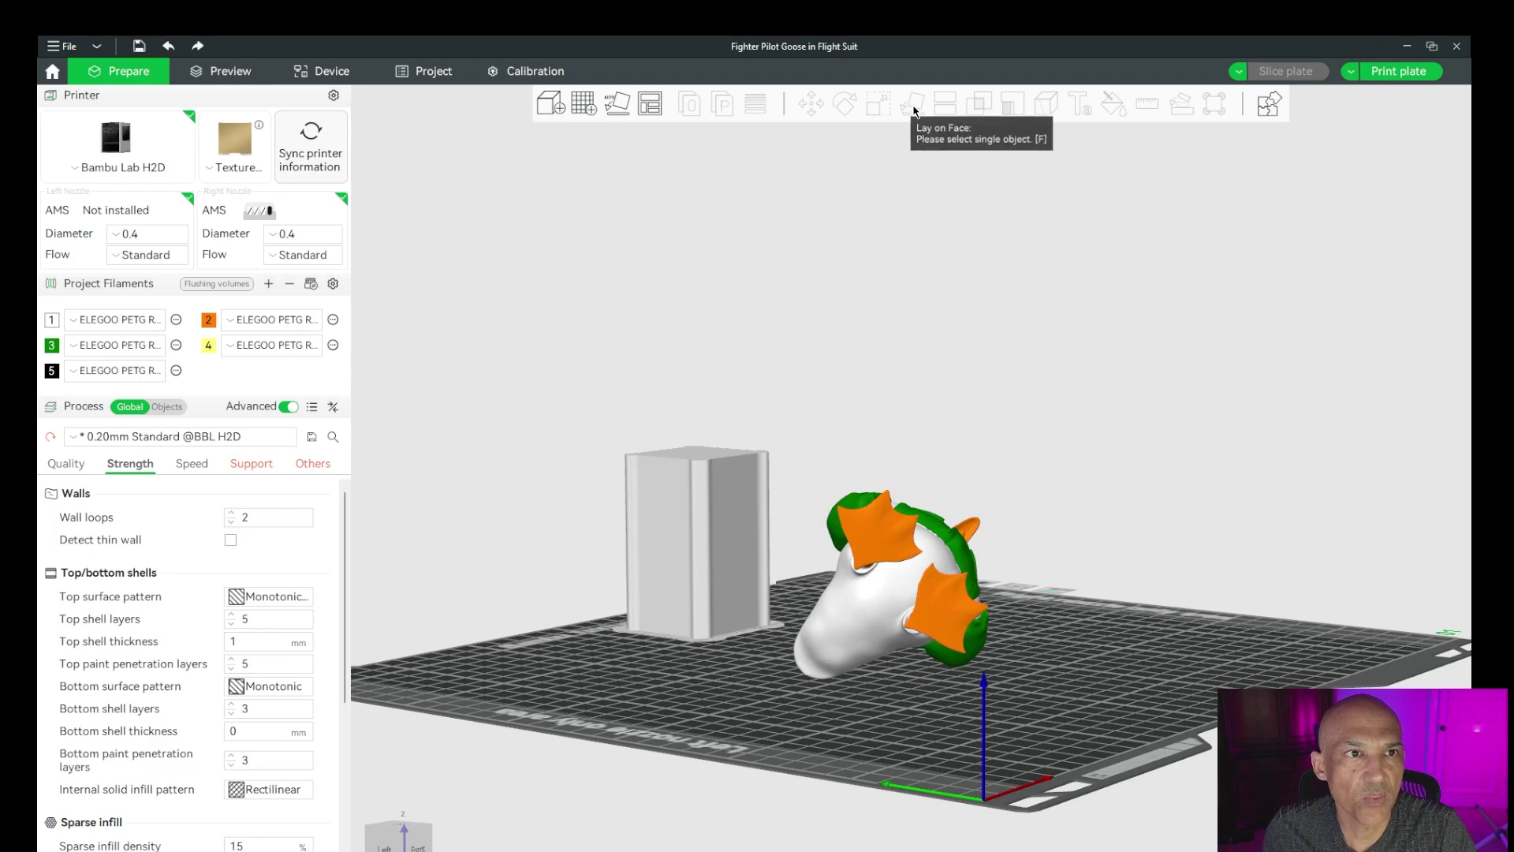
left_click(887, 520)
left_click(913, 104)
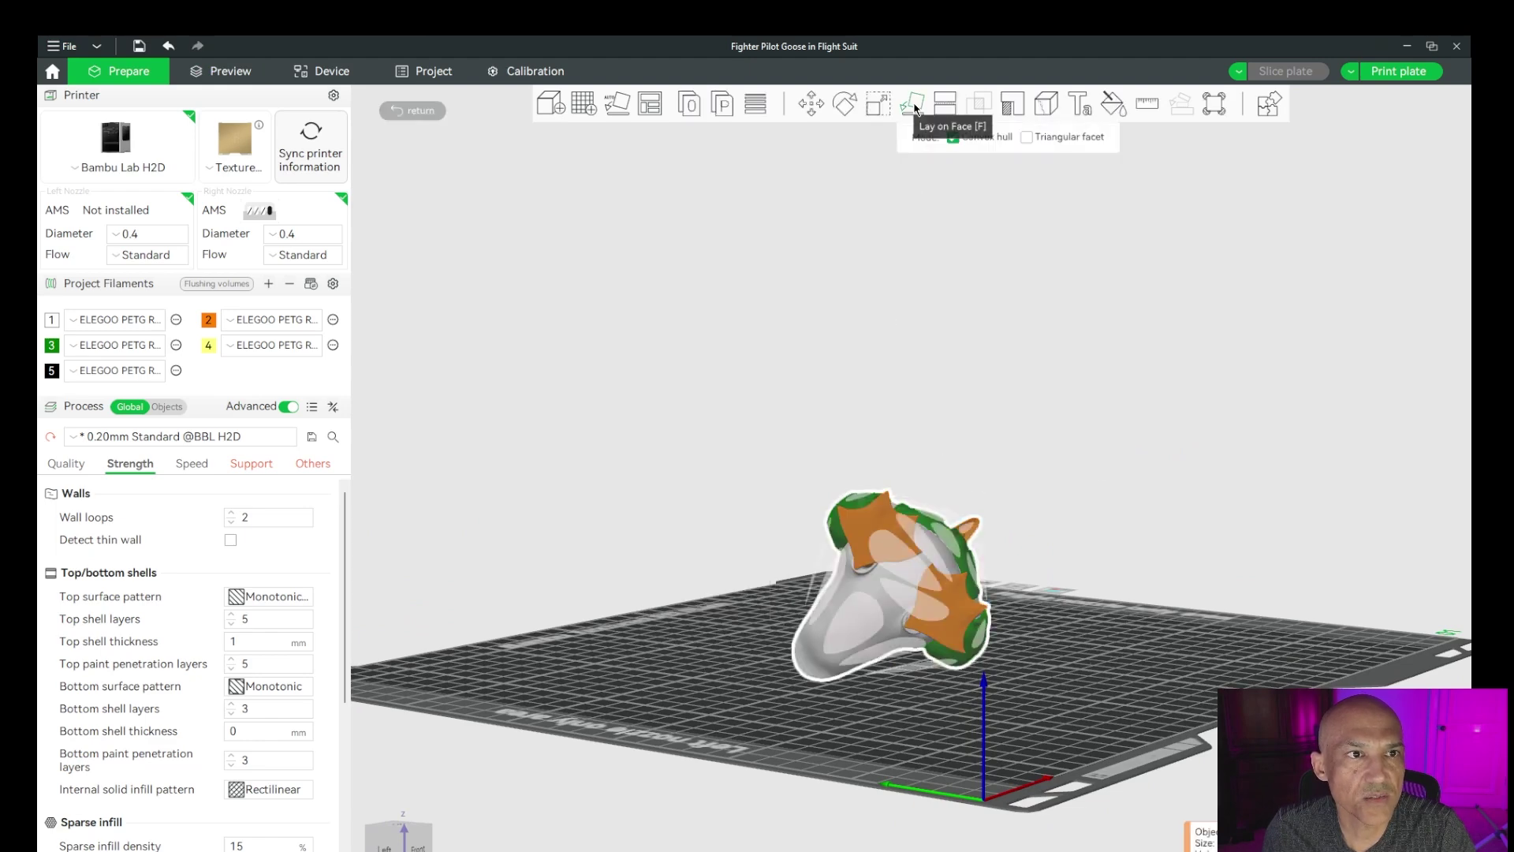
left_click(909, 562)
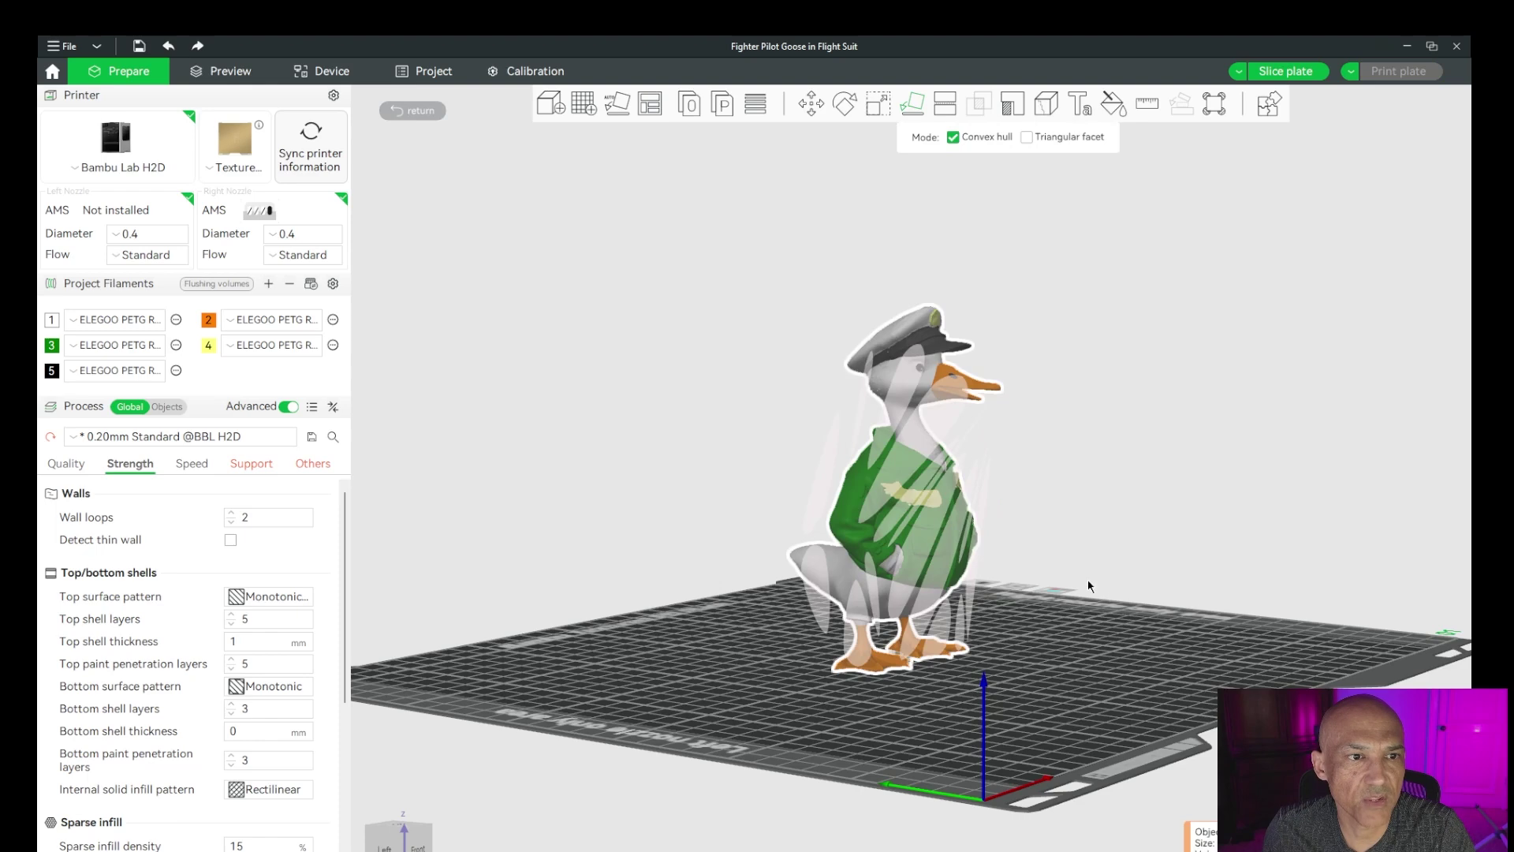
left_click(1285, 71)
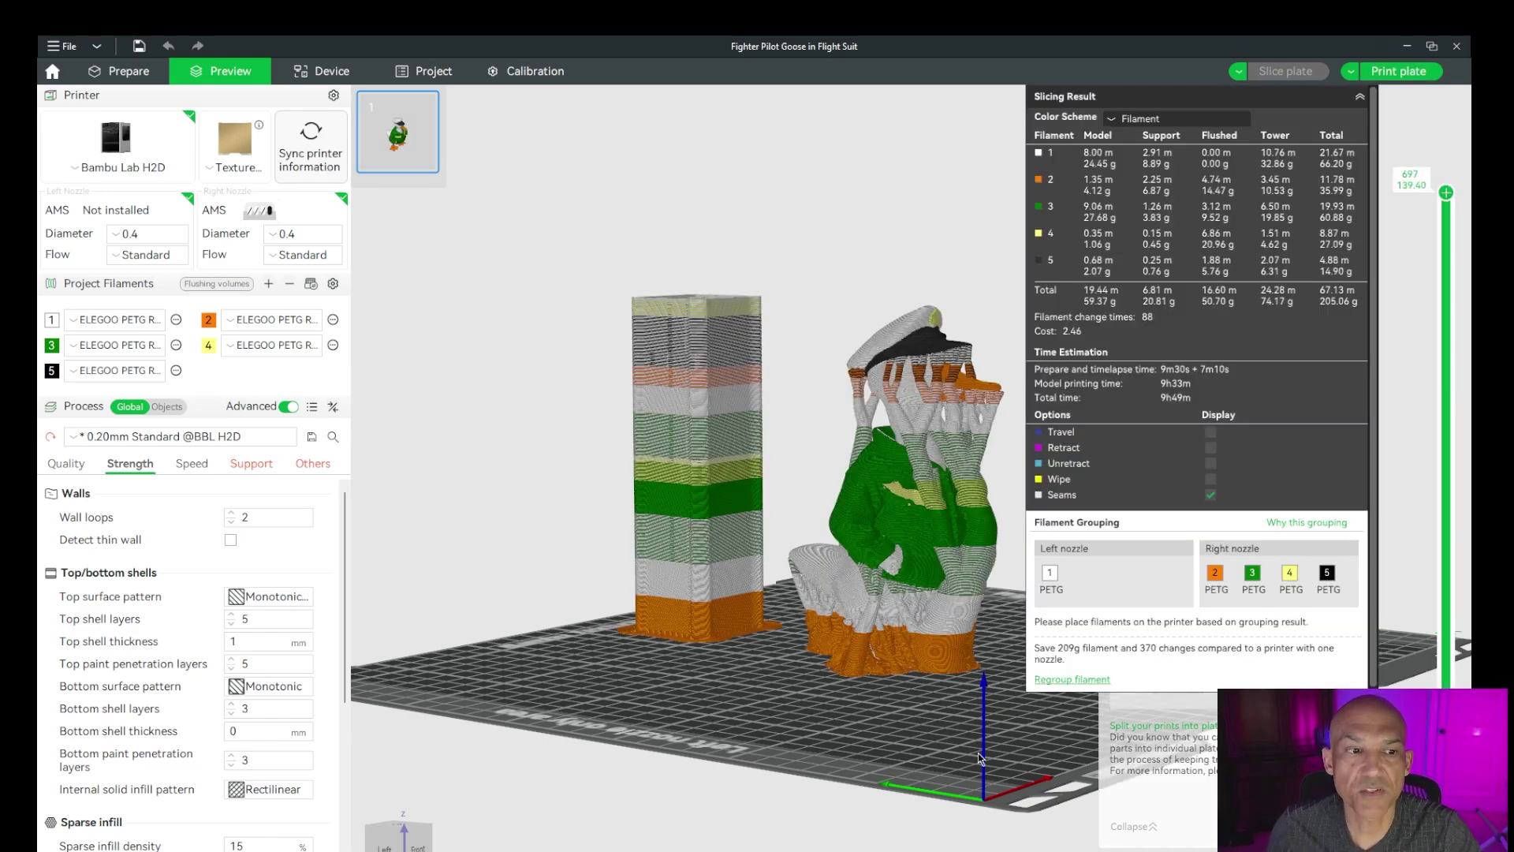
left_click_drag(978, 752, 949, 731)
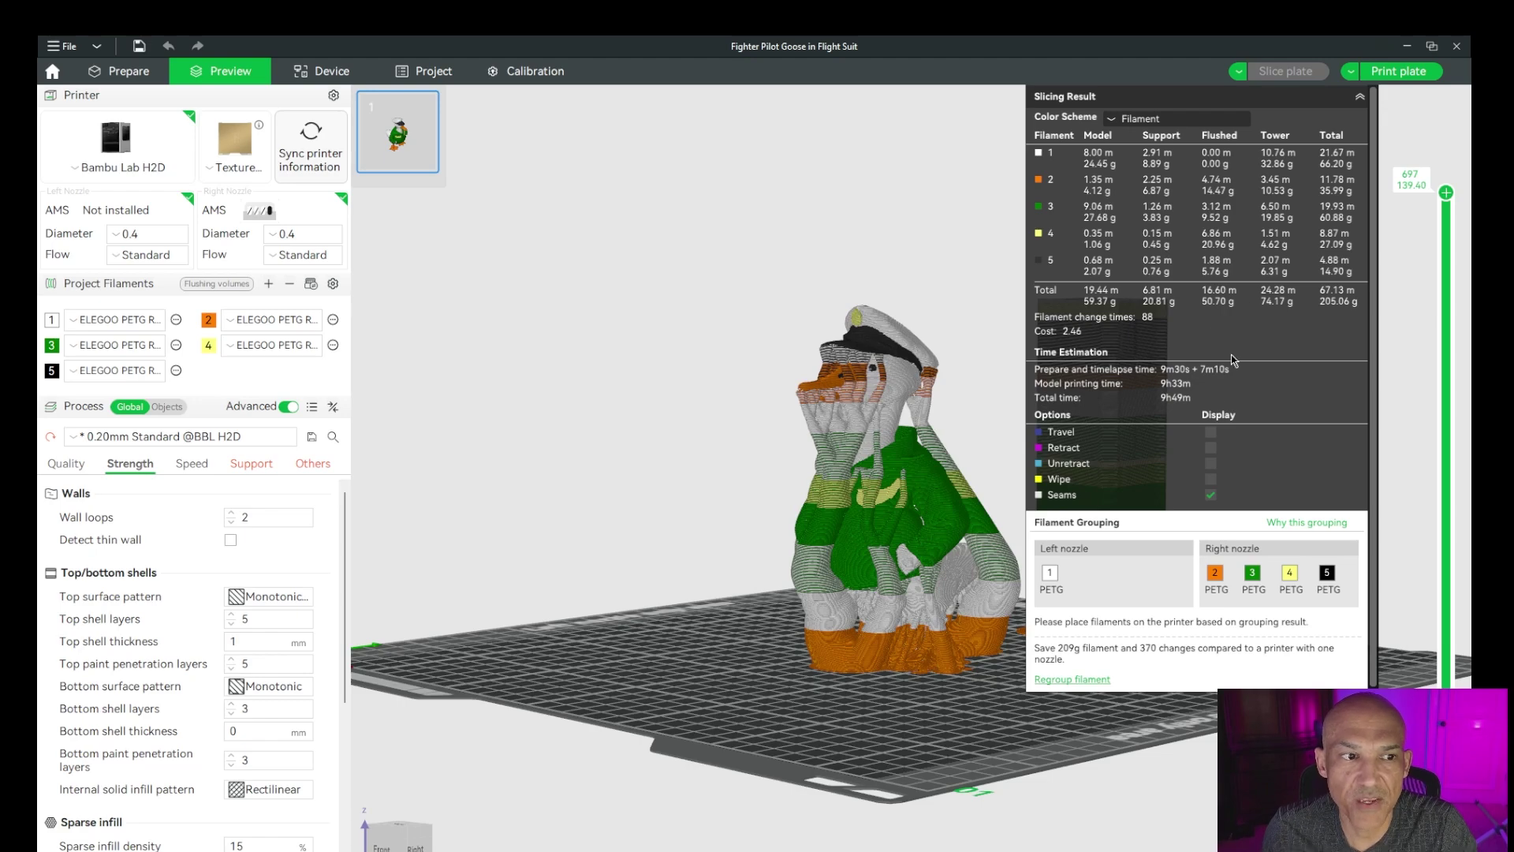
left_click_drag(750, 732, 834, 710)
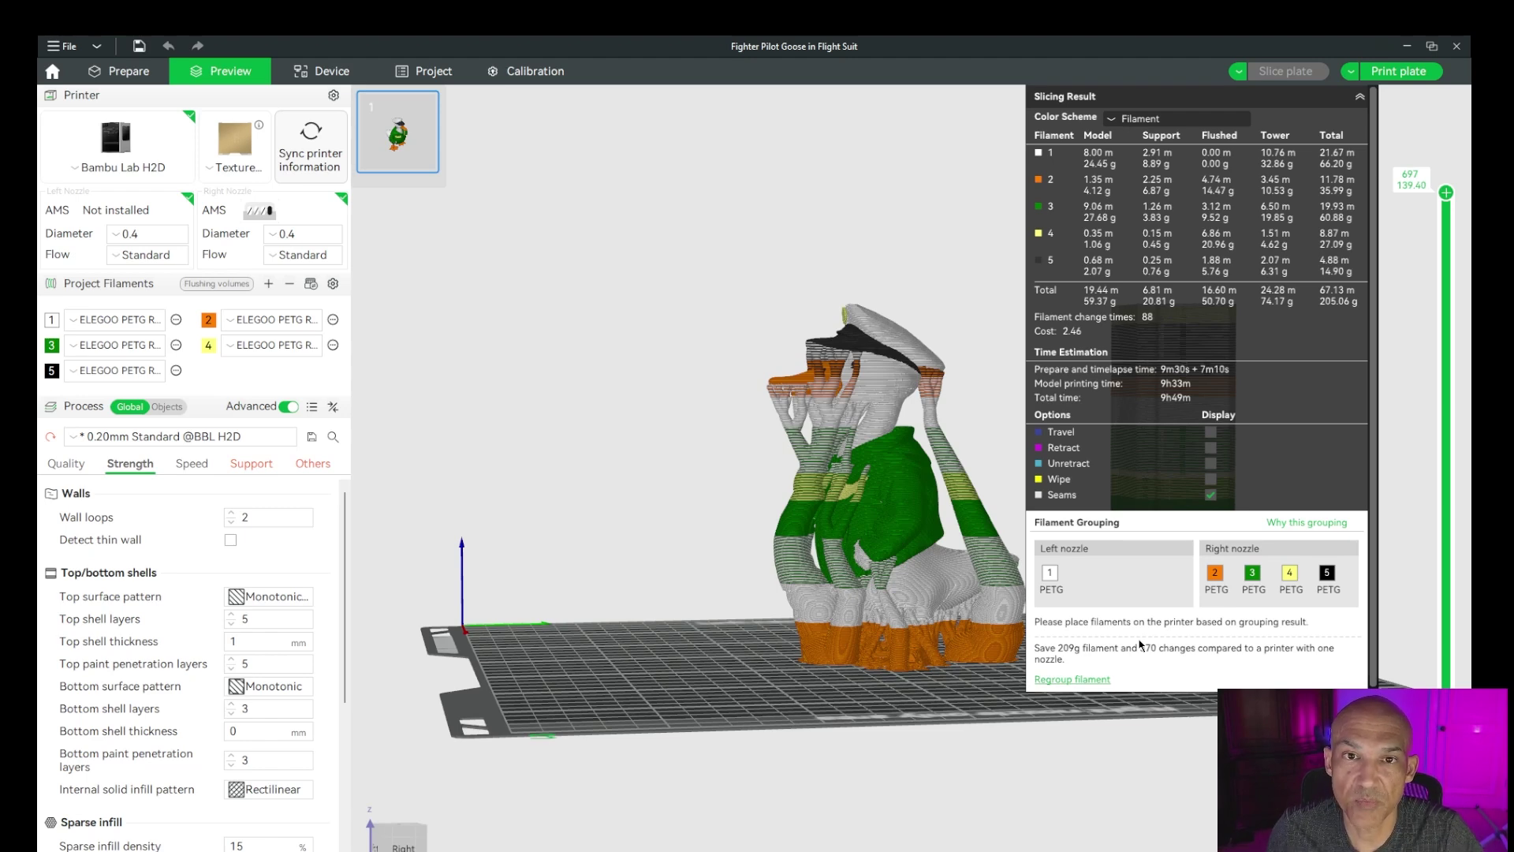
key("0")
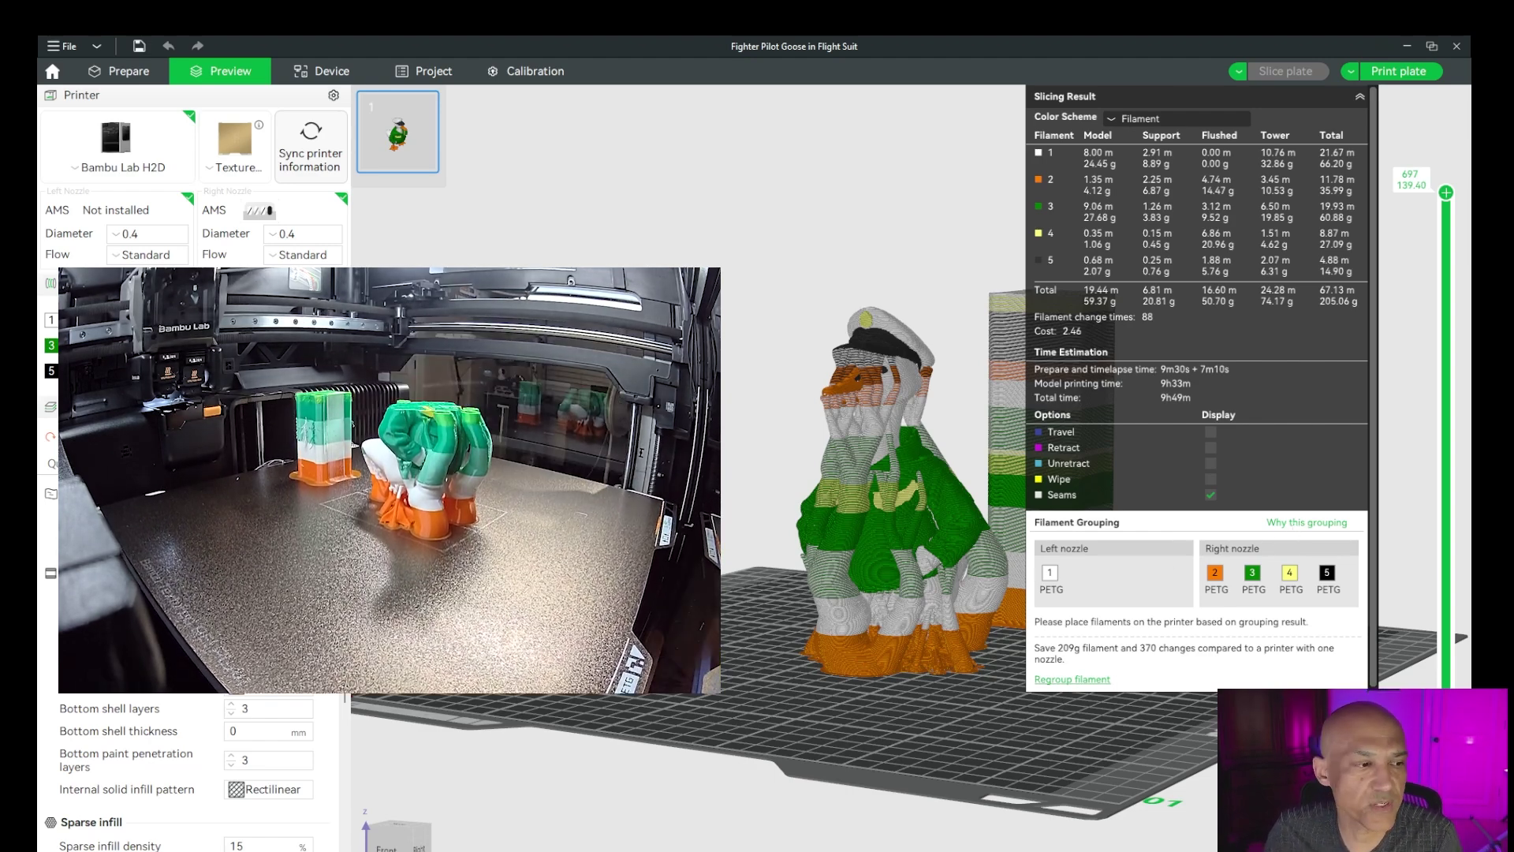
Show the Others process settings with Timelapse set to Smooth.
mouse_move(201, 850)
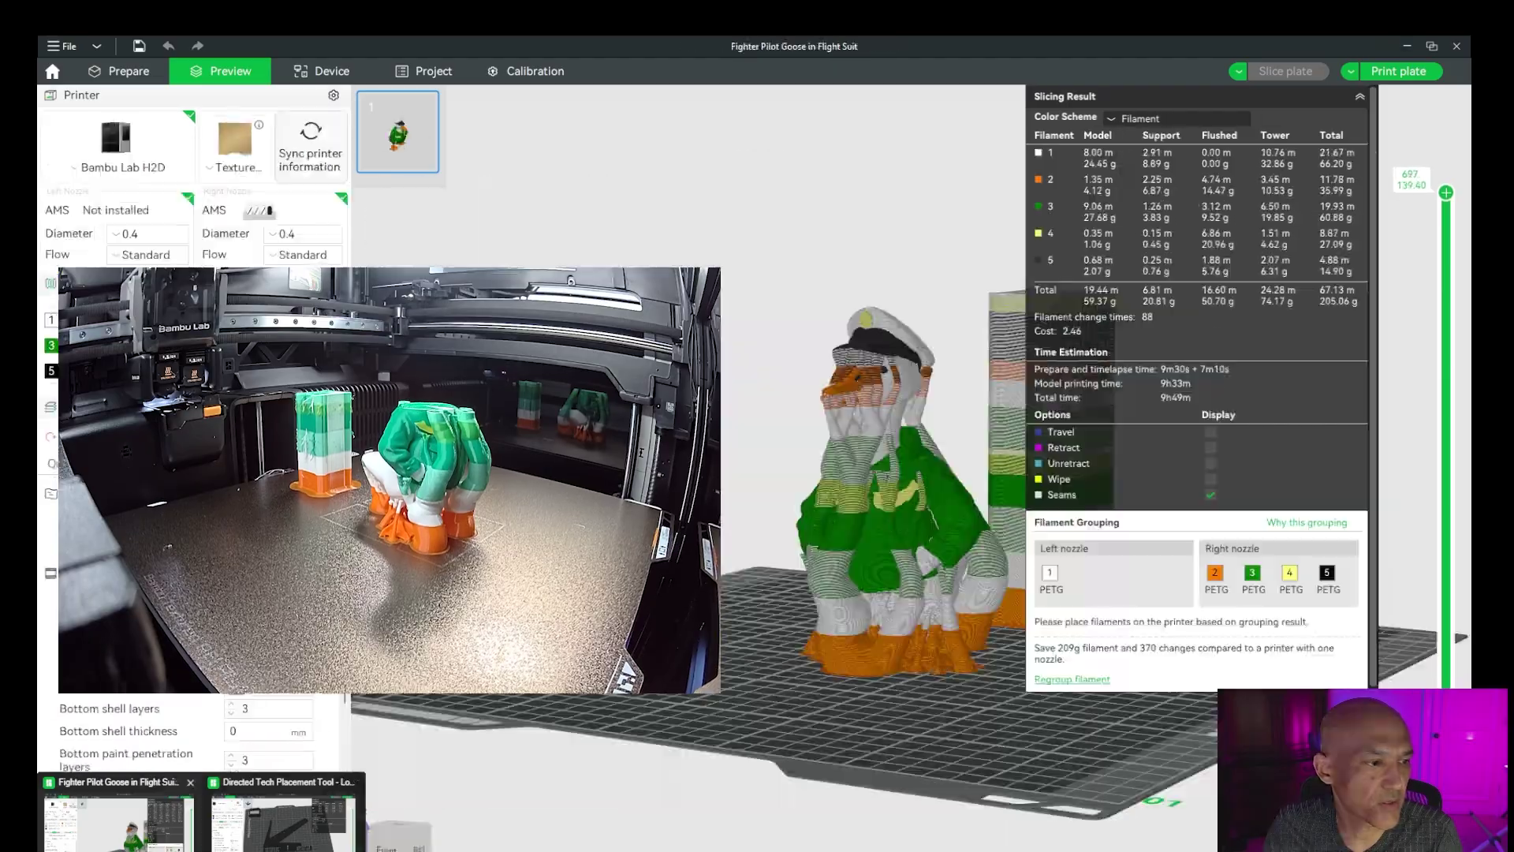